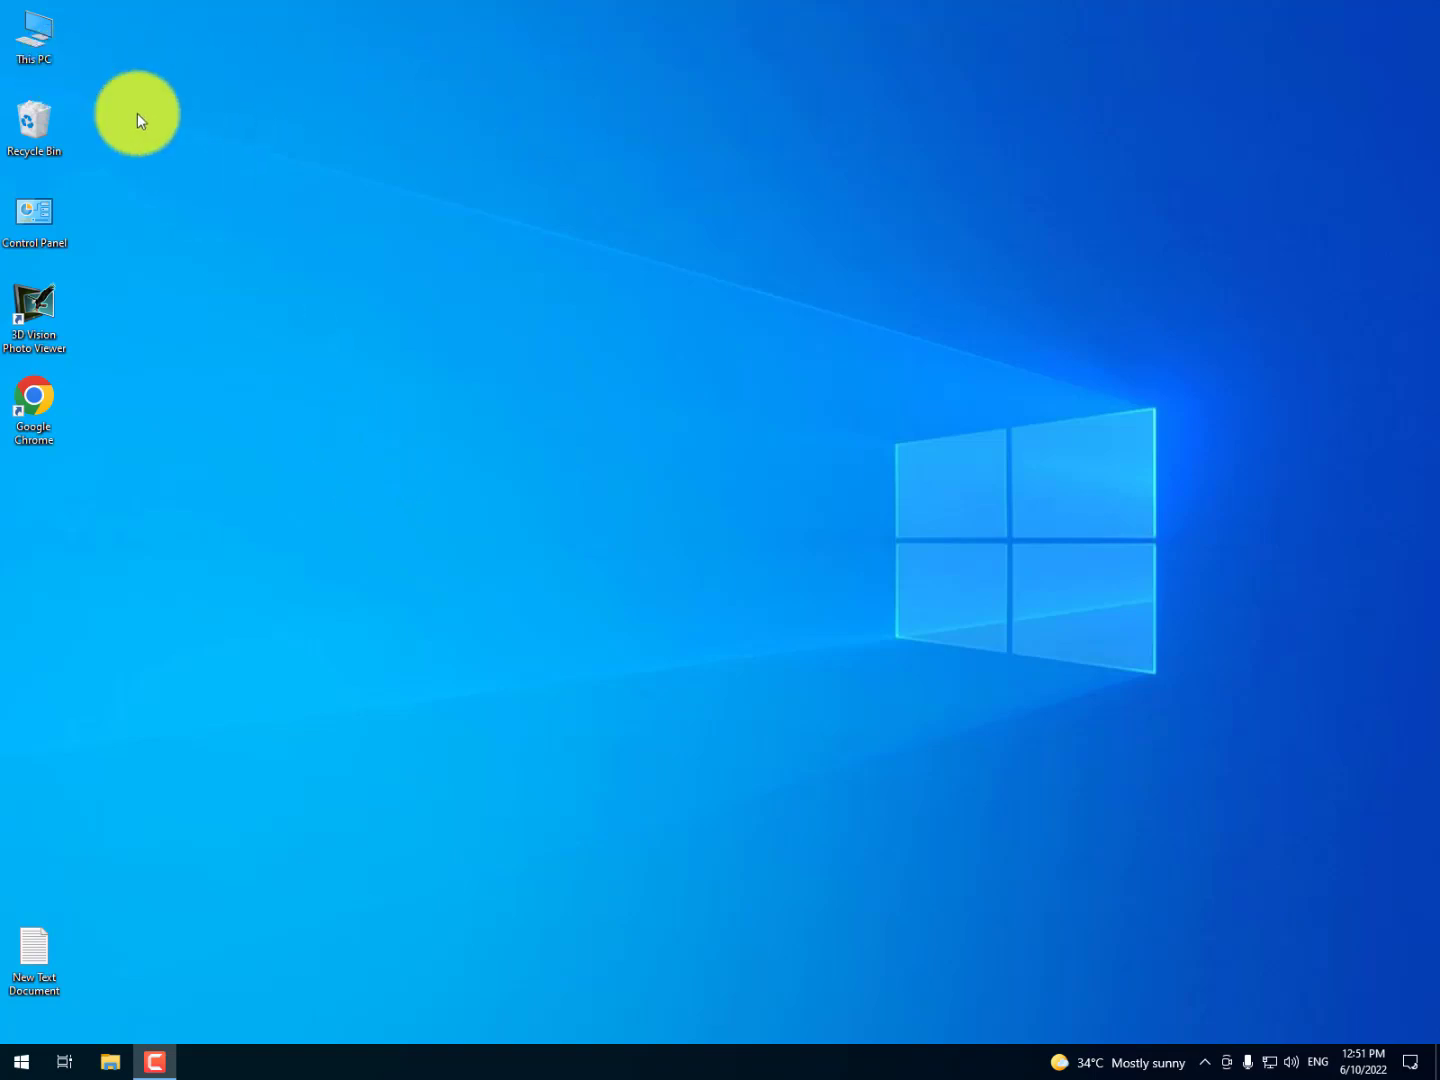
# Step: Open This PC's Properties (About page), then launch Device Manager from its Related settings link
pyautogui.rightClick(40, 41)
pyautogui.click(150, 252)
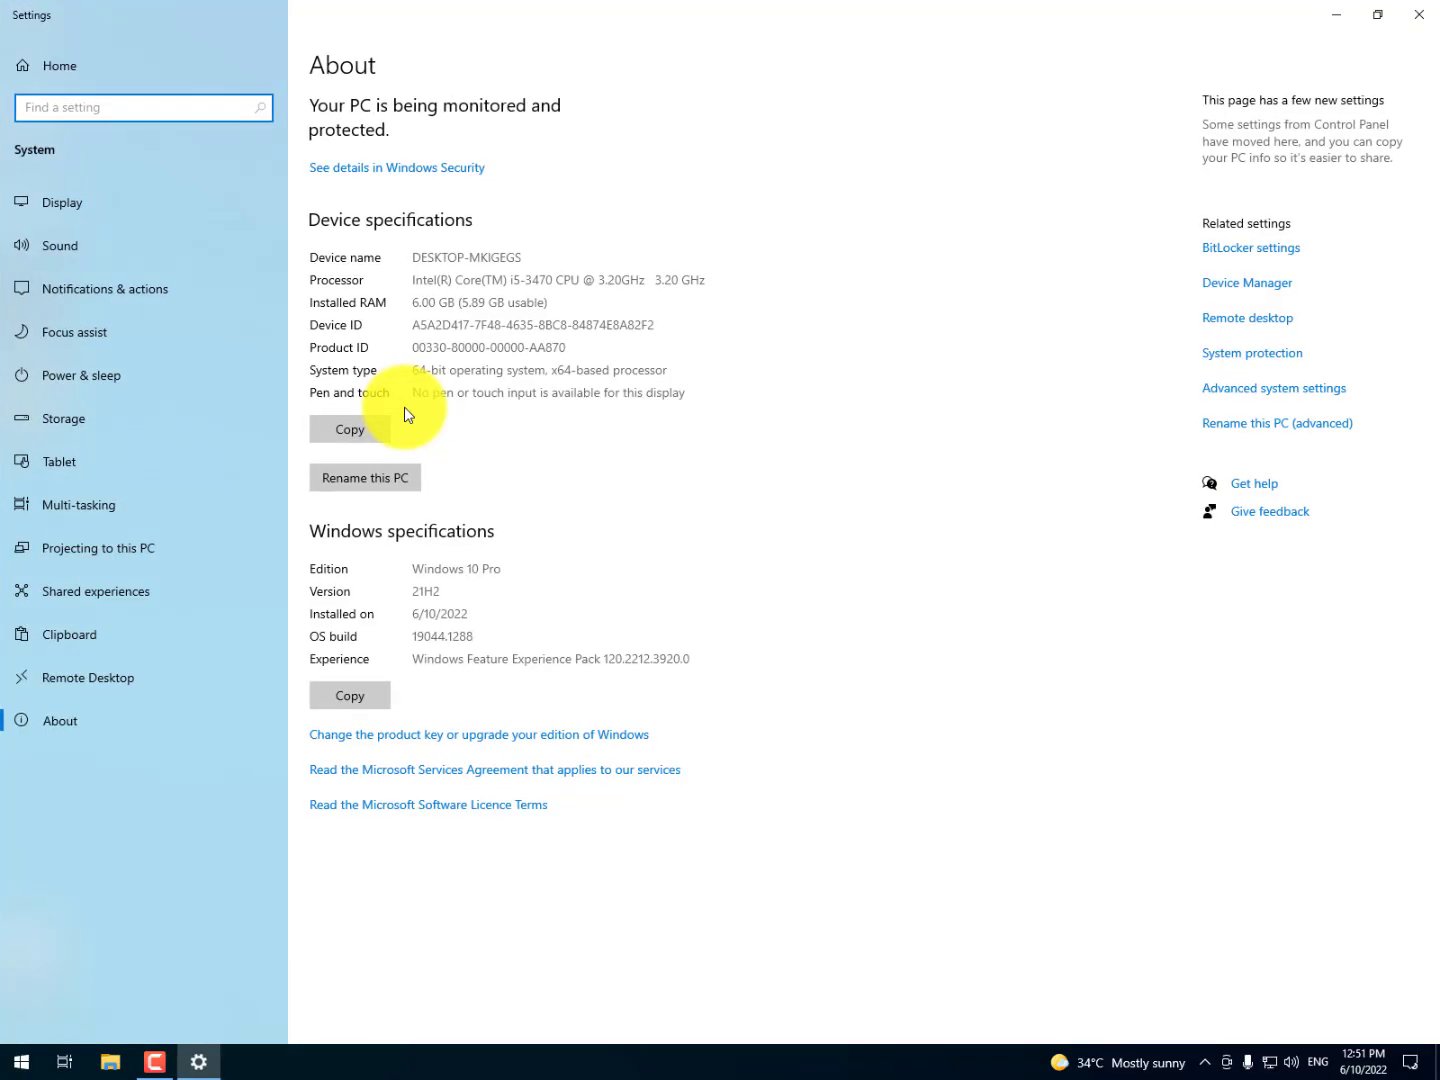
pyautogui.click(1260, 286)
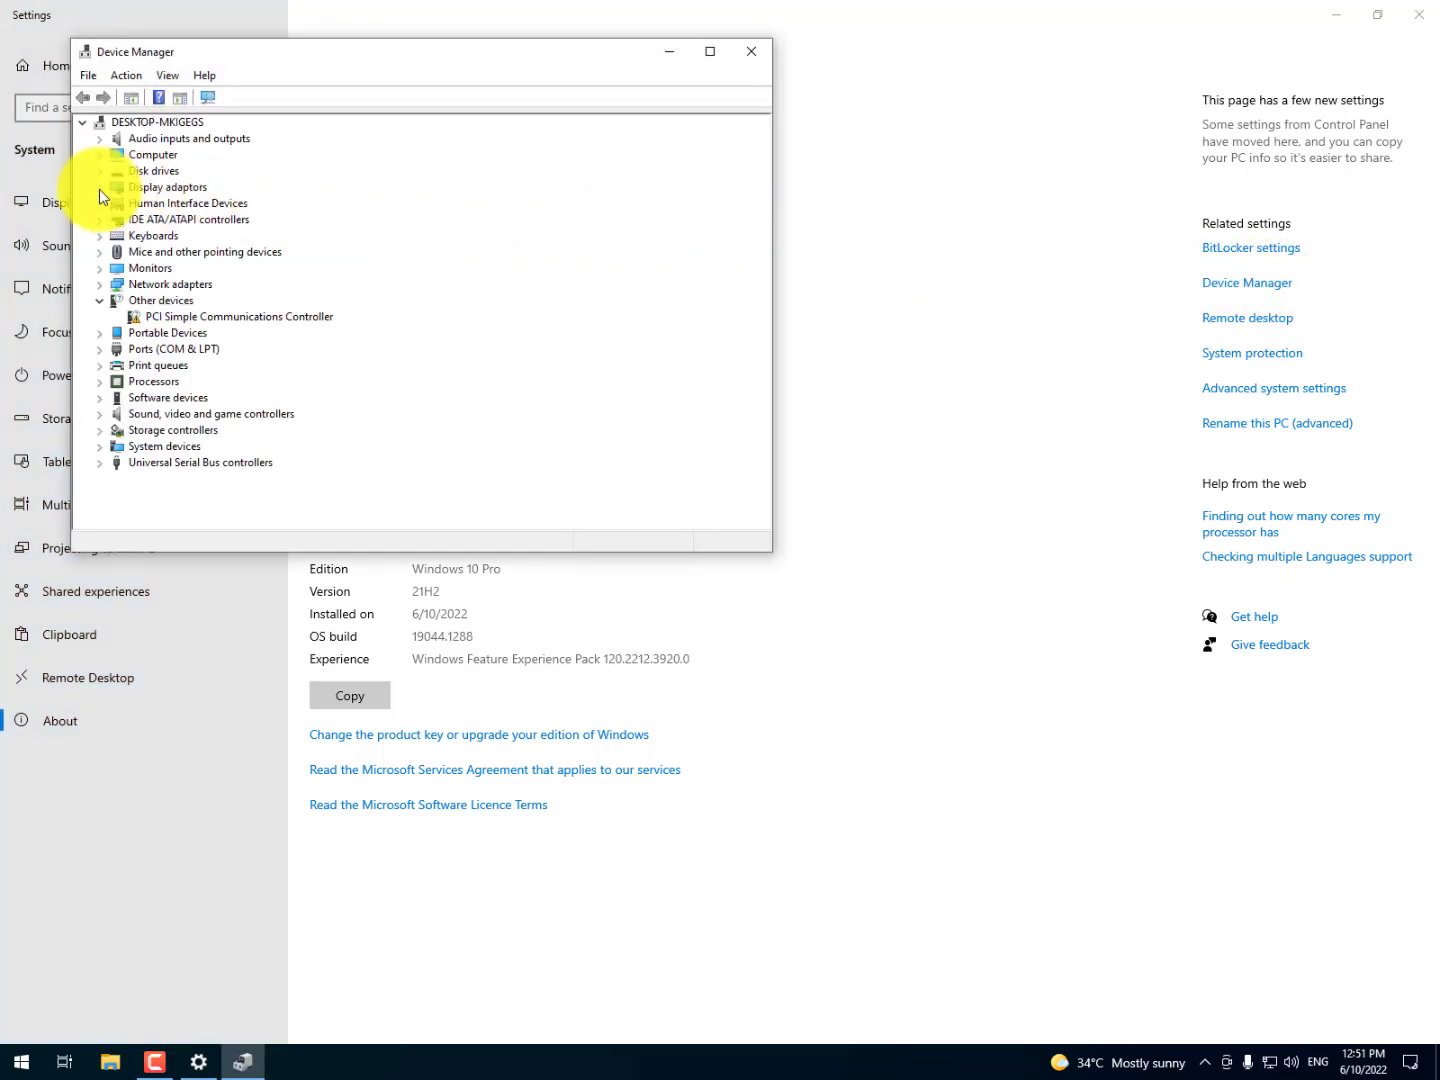
# Step: Expand Display adaptors, scan for hardware changes, and select the new Microsoft Basic Display Adapter
pyautogui.click(99, 187)
pyautogui.click(175, 206)
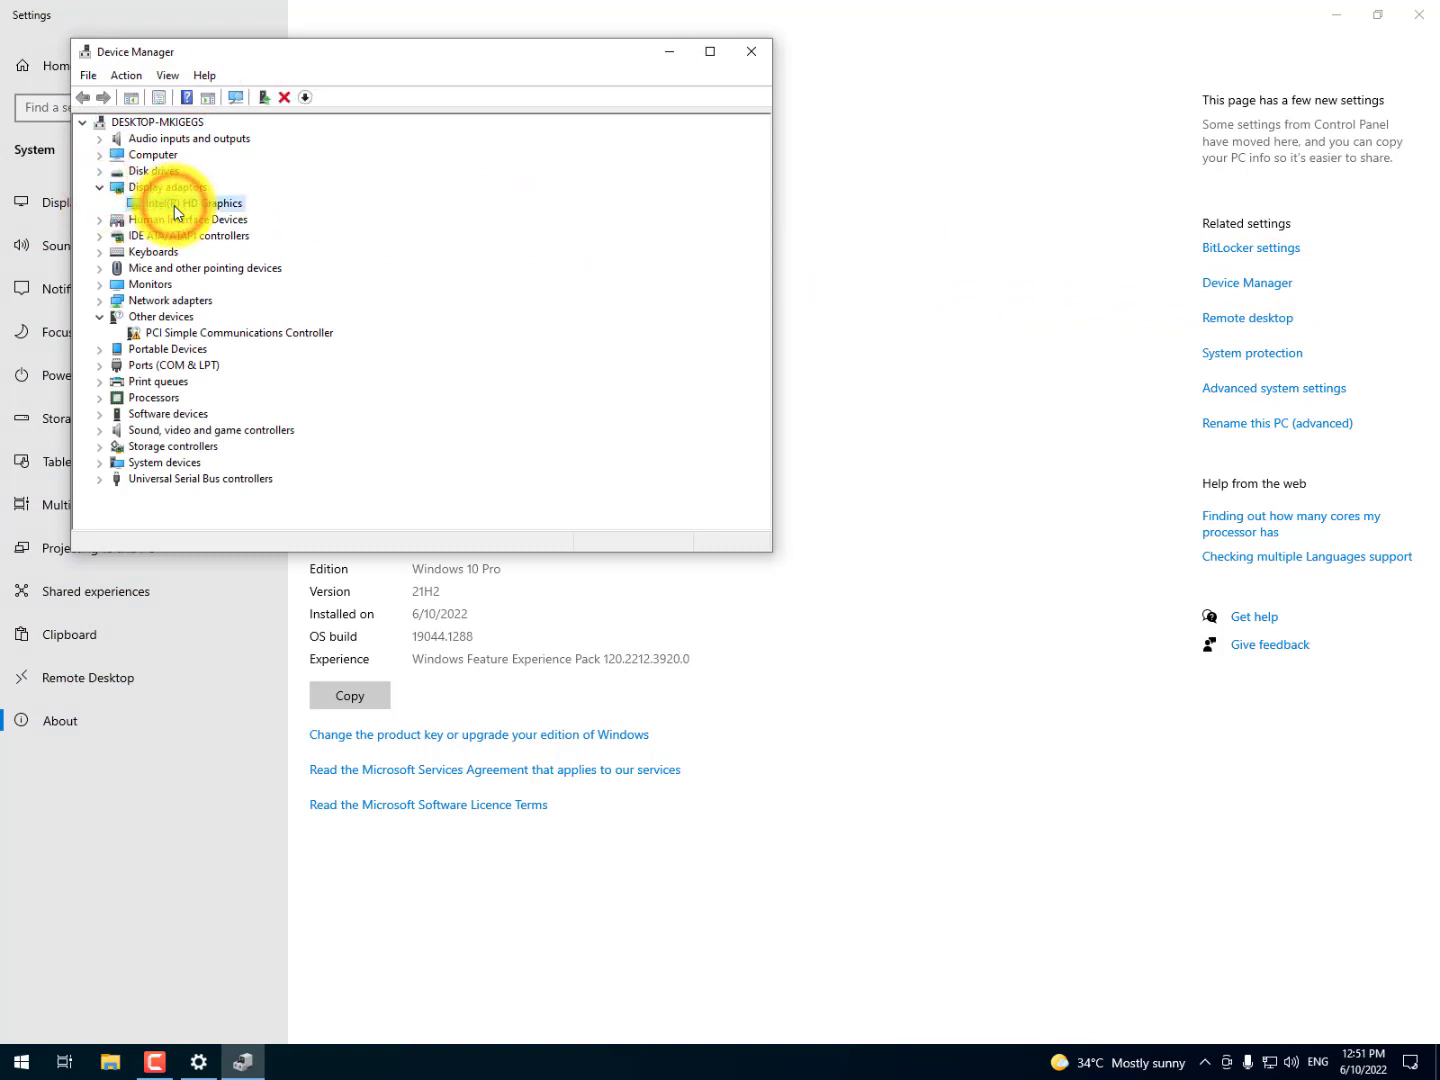
pyautogui.click(238, 97)
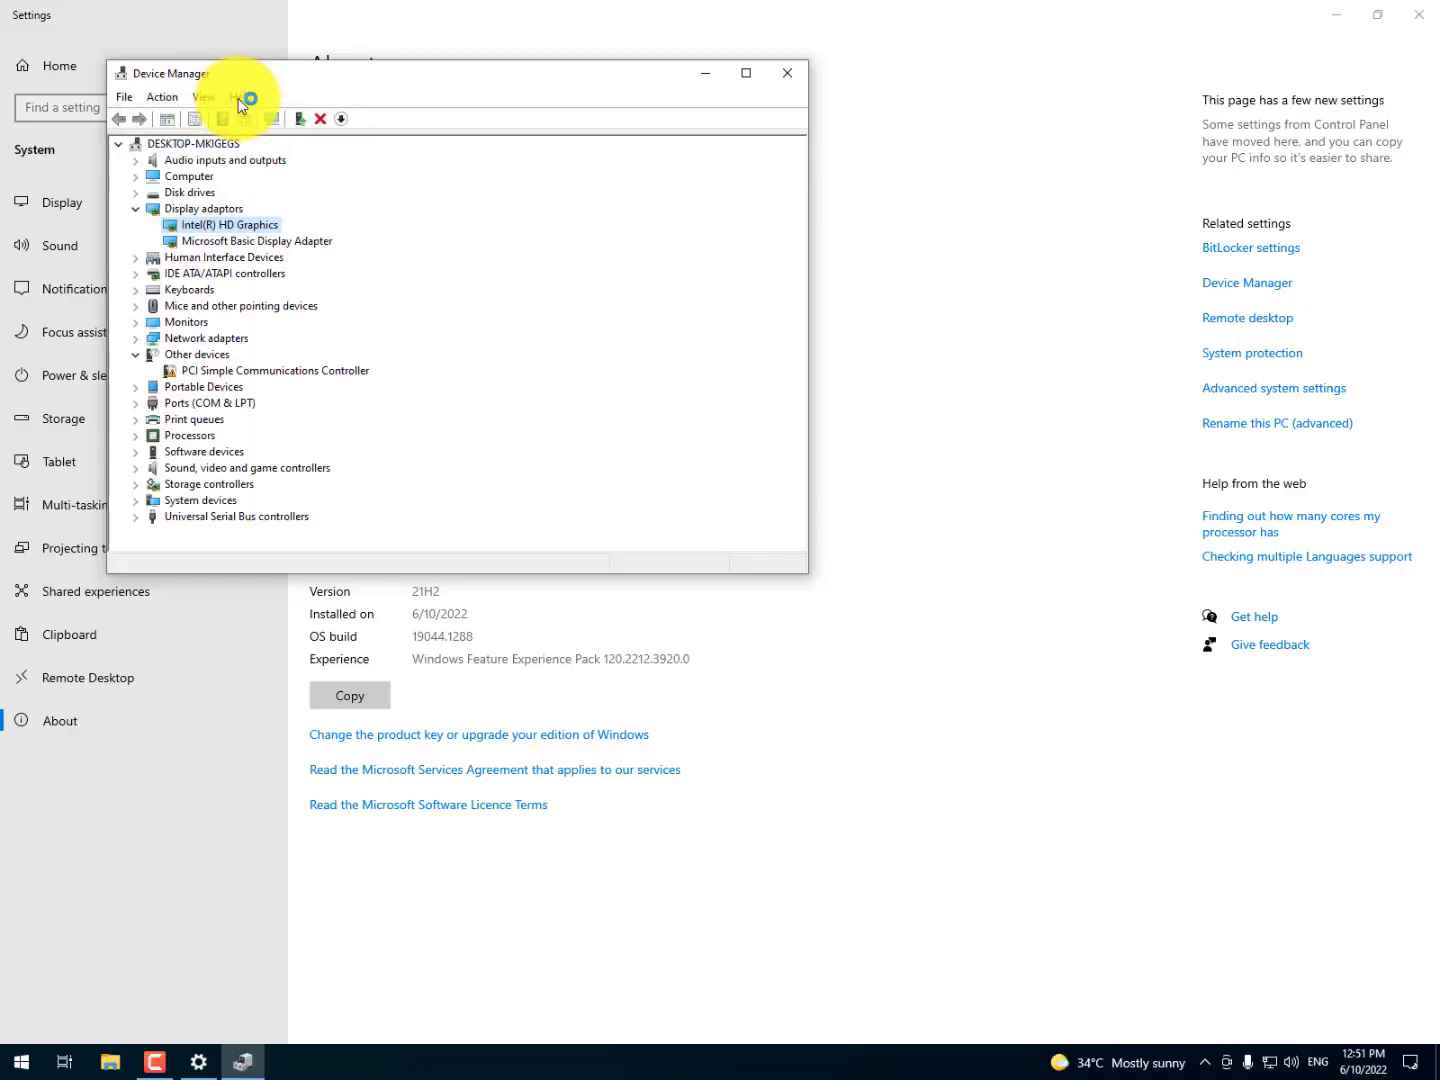
pyautogui.click(237, 243)
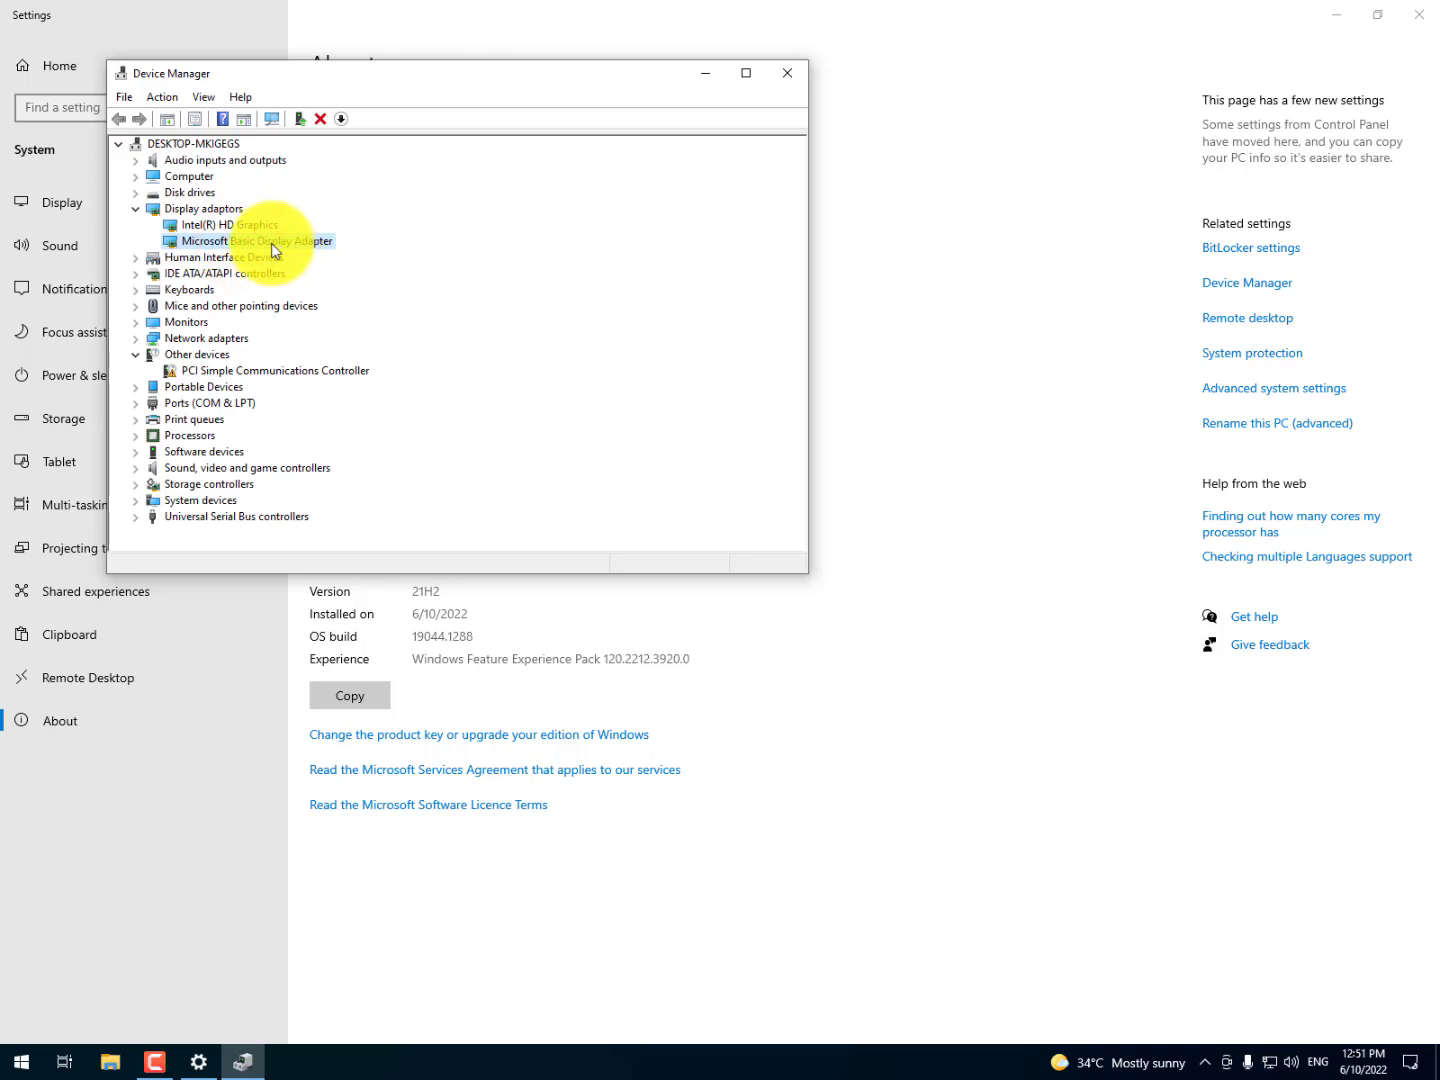
pyautogui.rightClick(265, 245)
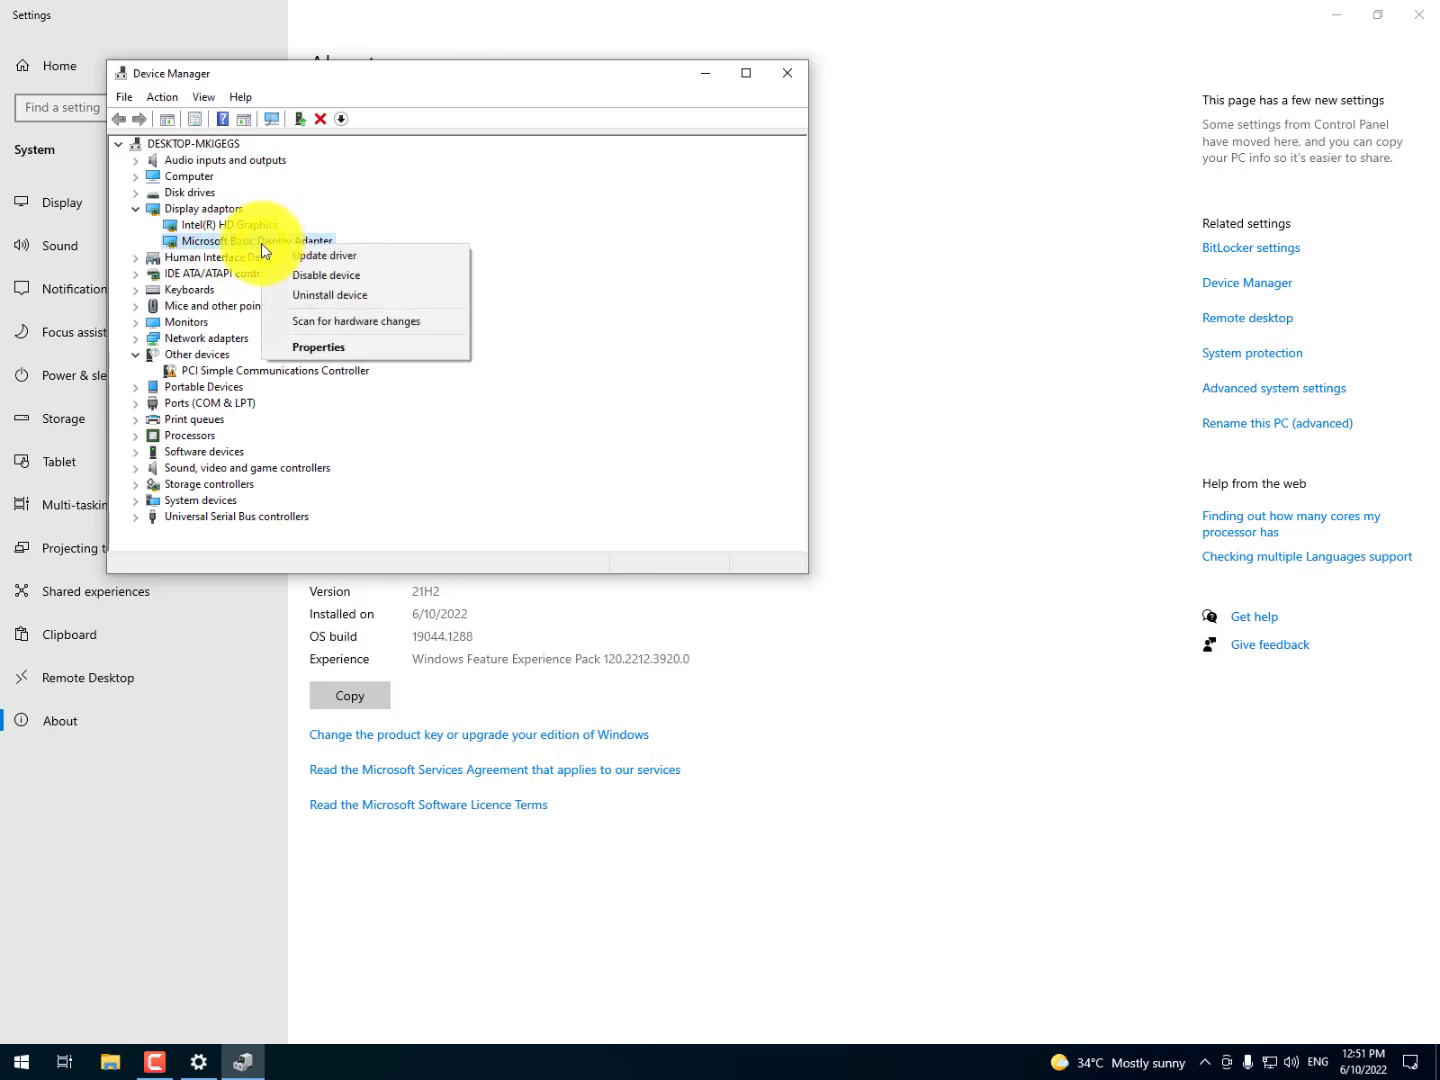
# Step: Search automatically for a Microsoft Basic Display Adapter driver, then search for updated drivers on Windows Update
pyautogui.click(377, 255)
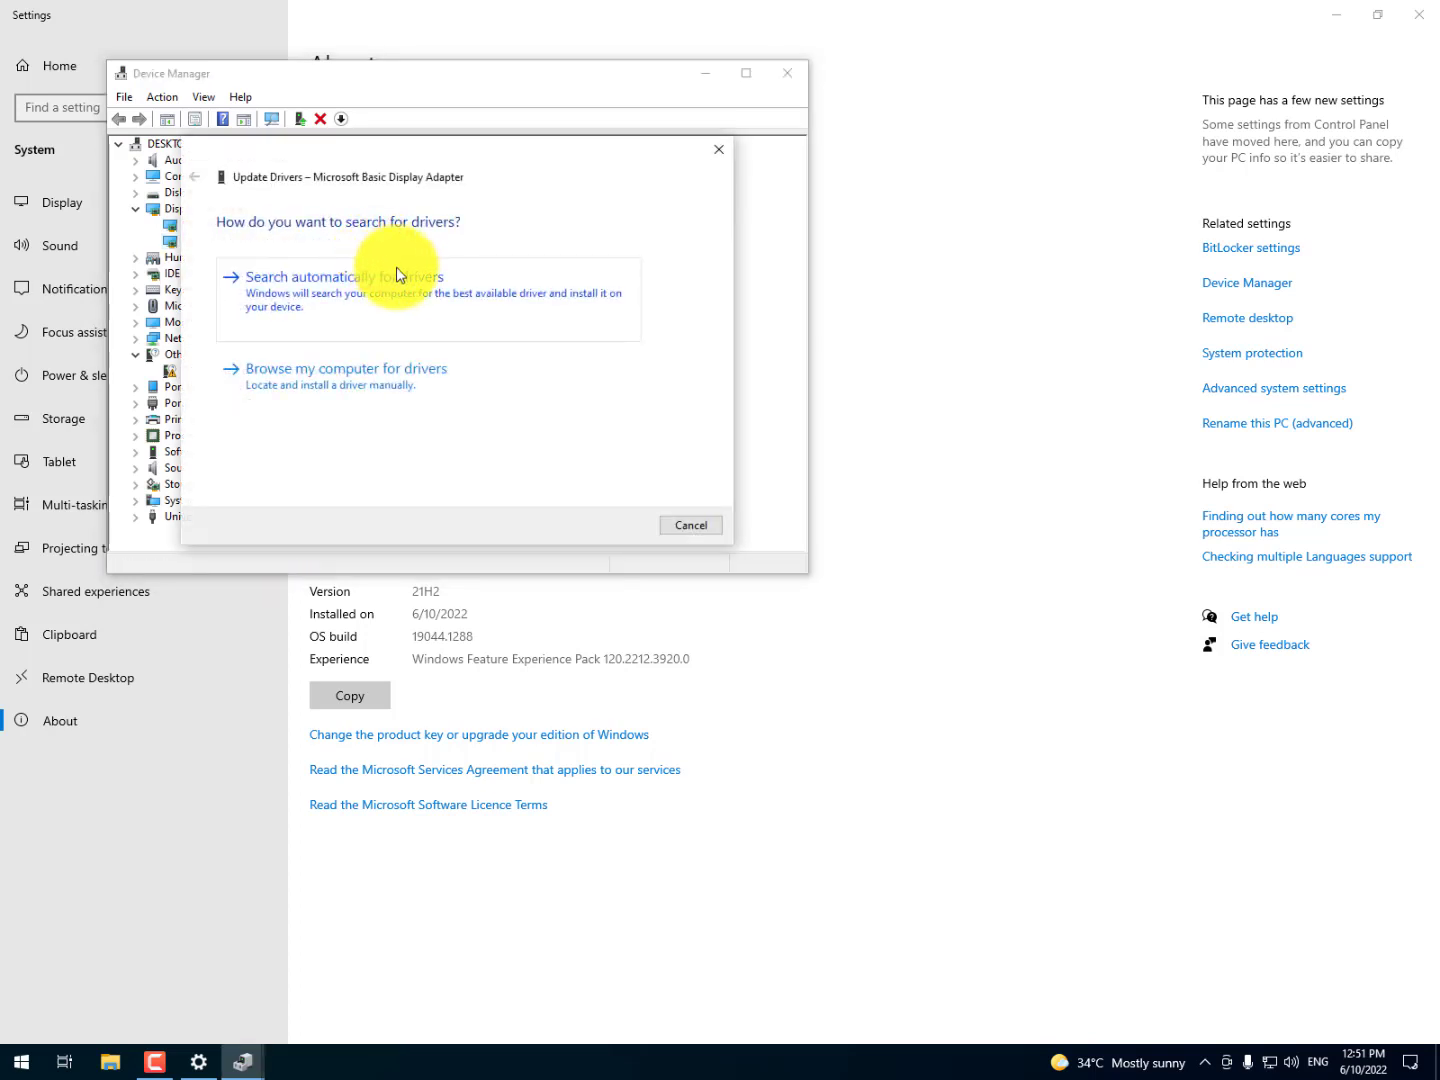
pyautogui.click(425, 292)
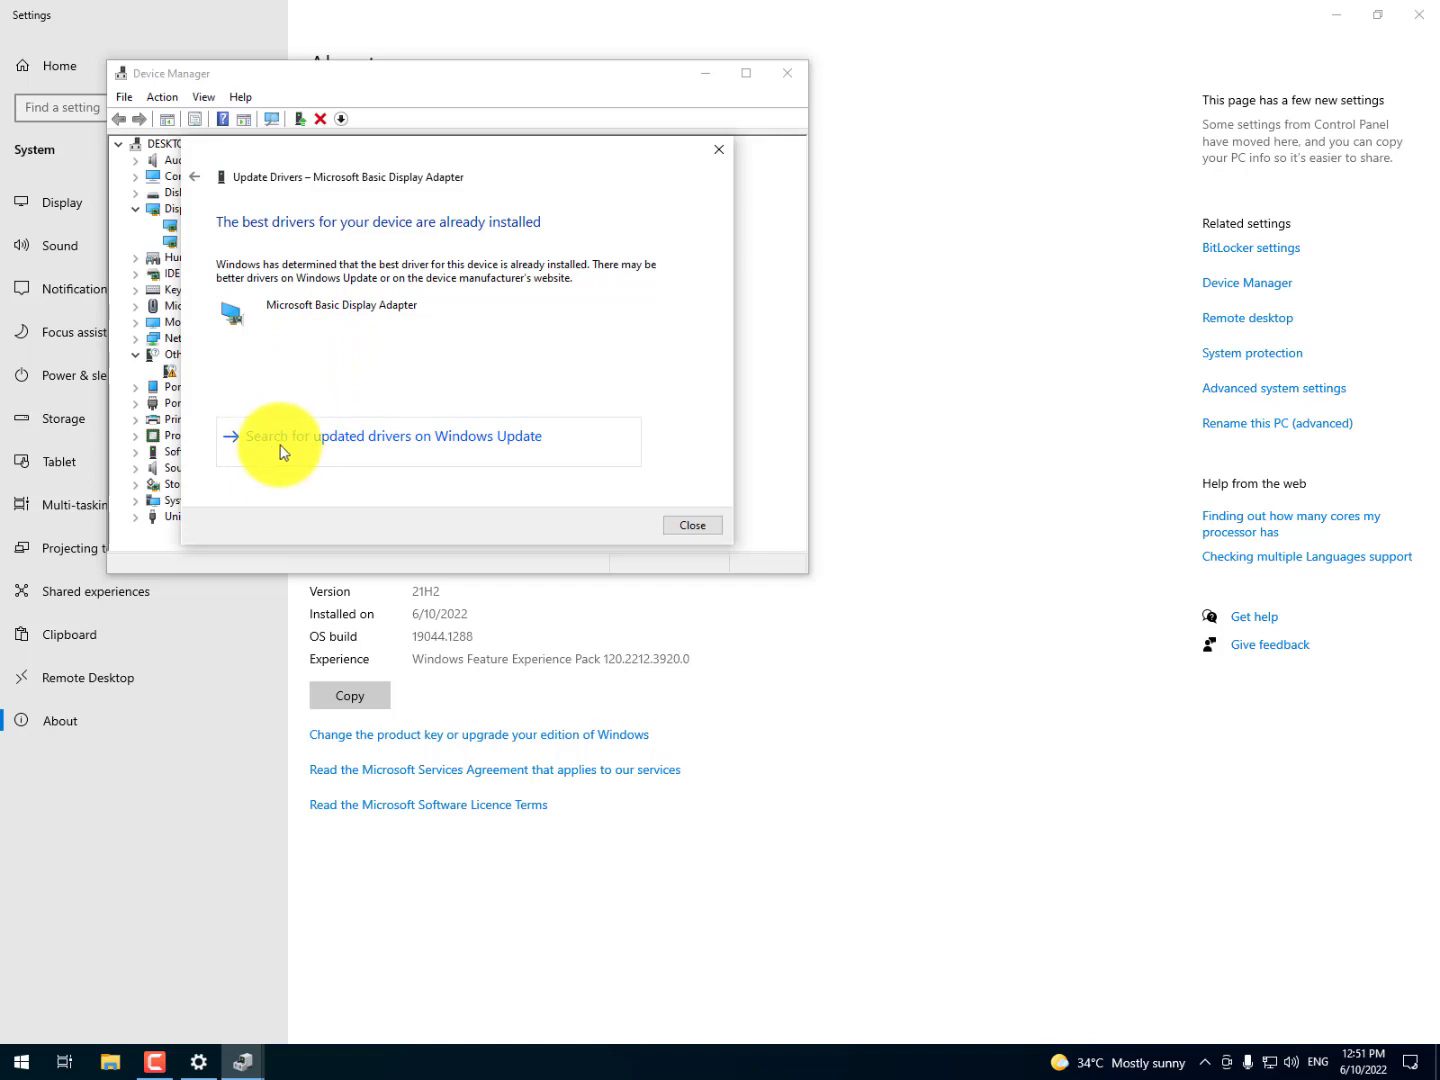
pyautogui.click(490, 439)
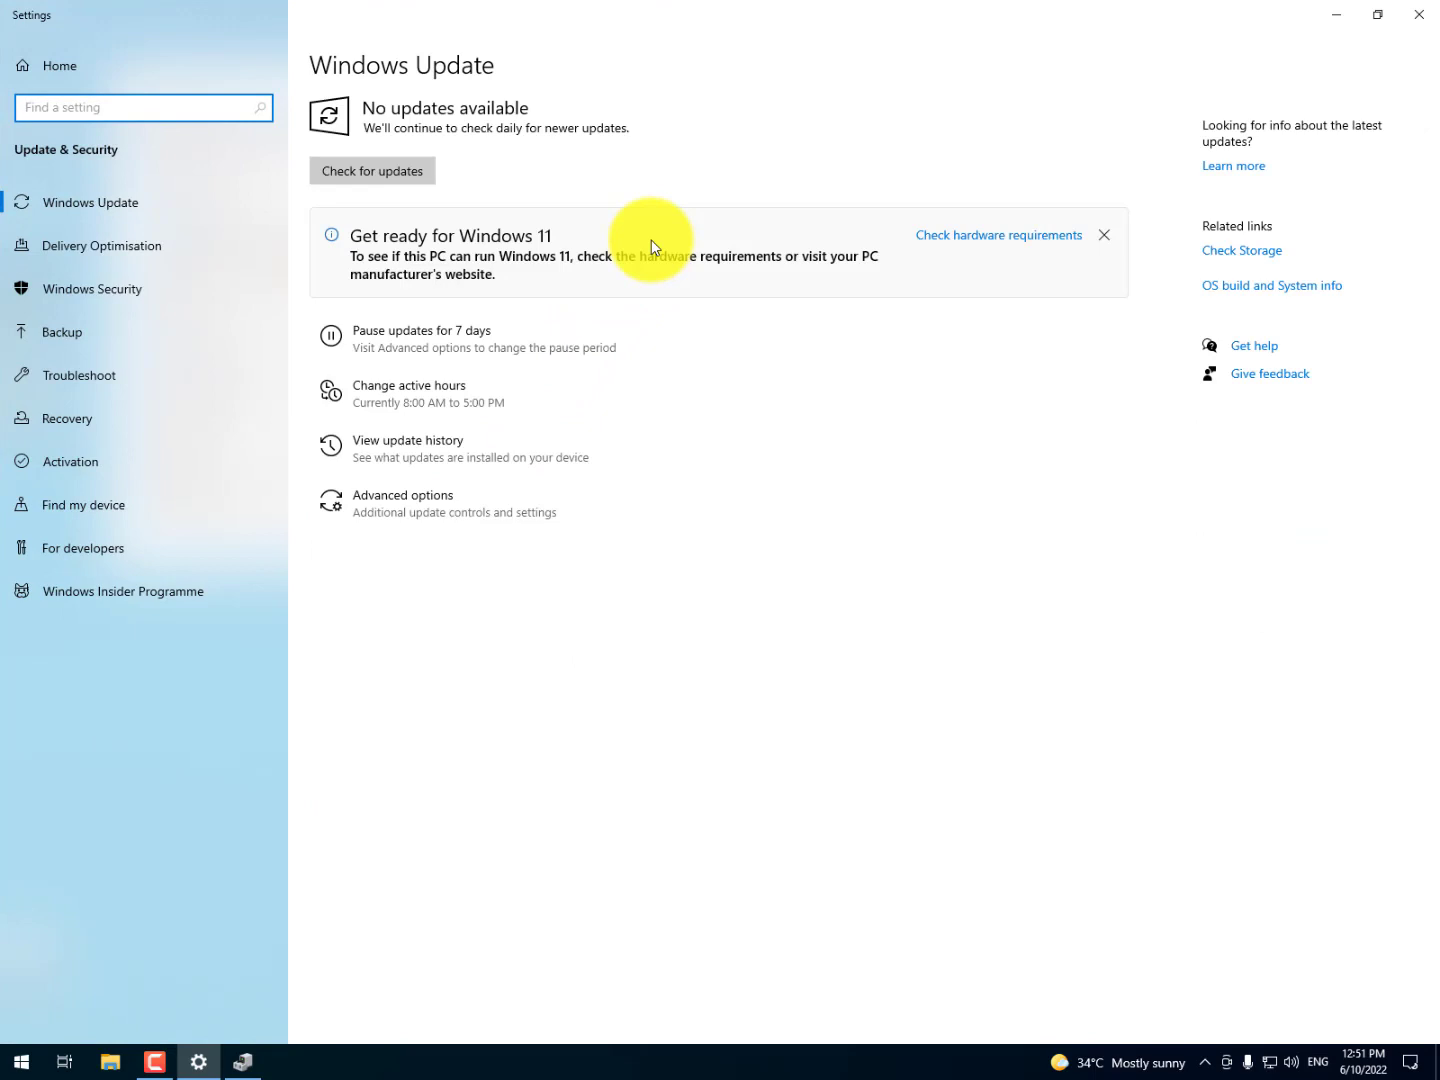
# Step: Check for updates so NVIDIA Display driver 23.21.13.8813 downloads, then shrink Settings and move it right
pyautogui.click(388, 175)
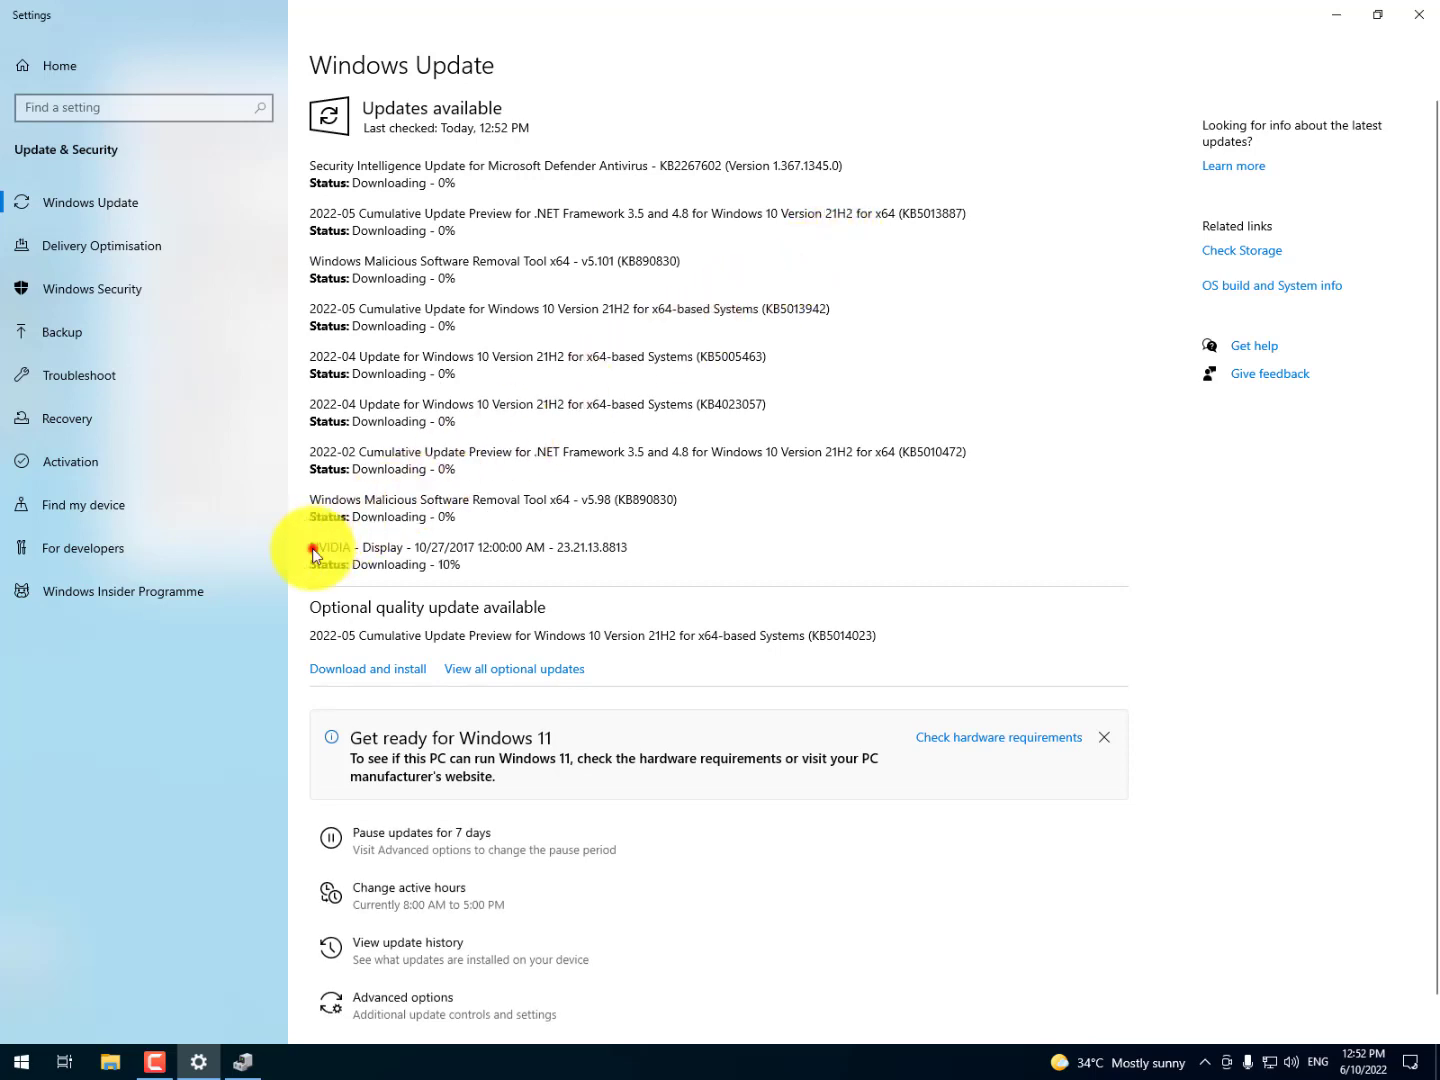
pyautogui.moveTo(313, 548); pyautogui.dragTo(392, 550)
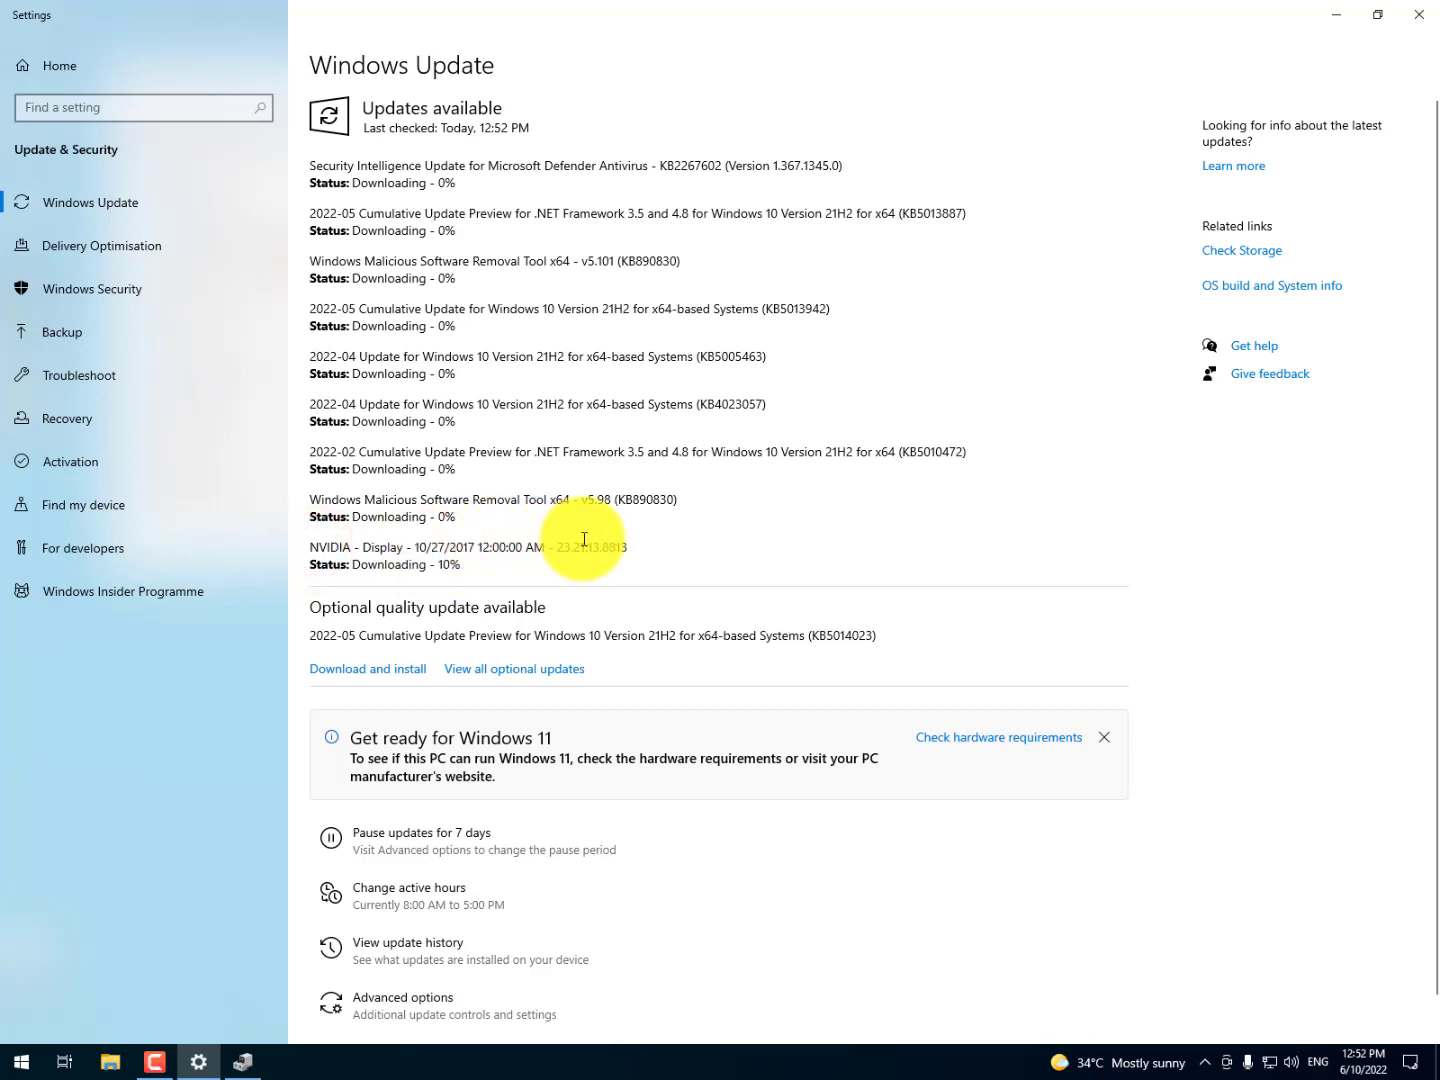
pyautogui.click(402, 565)
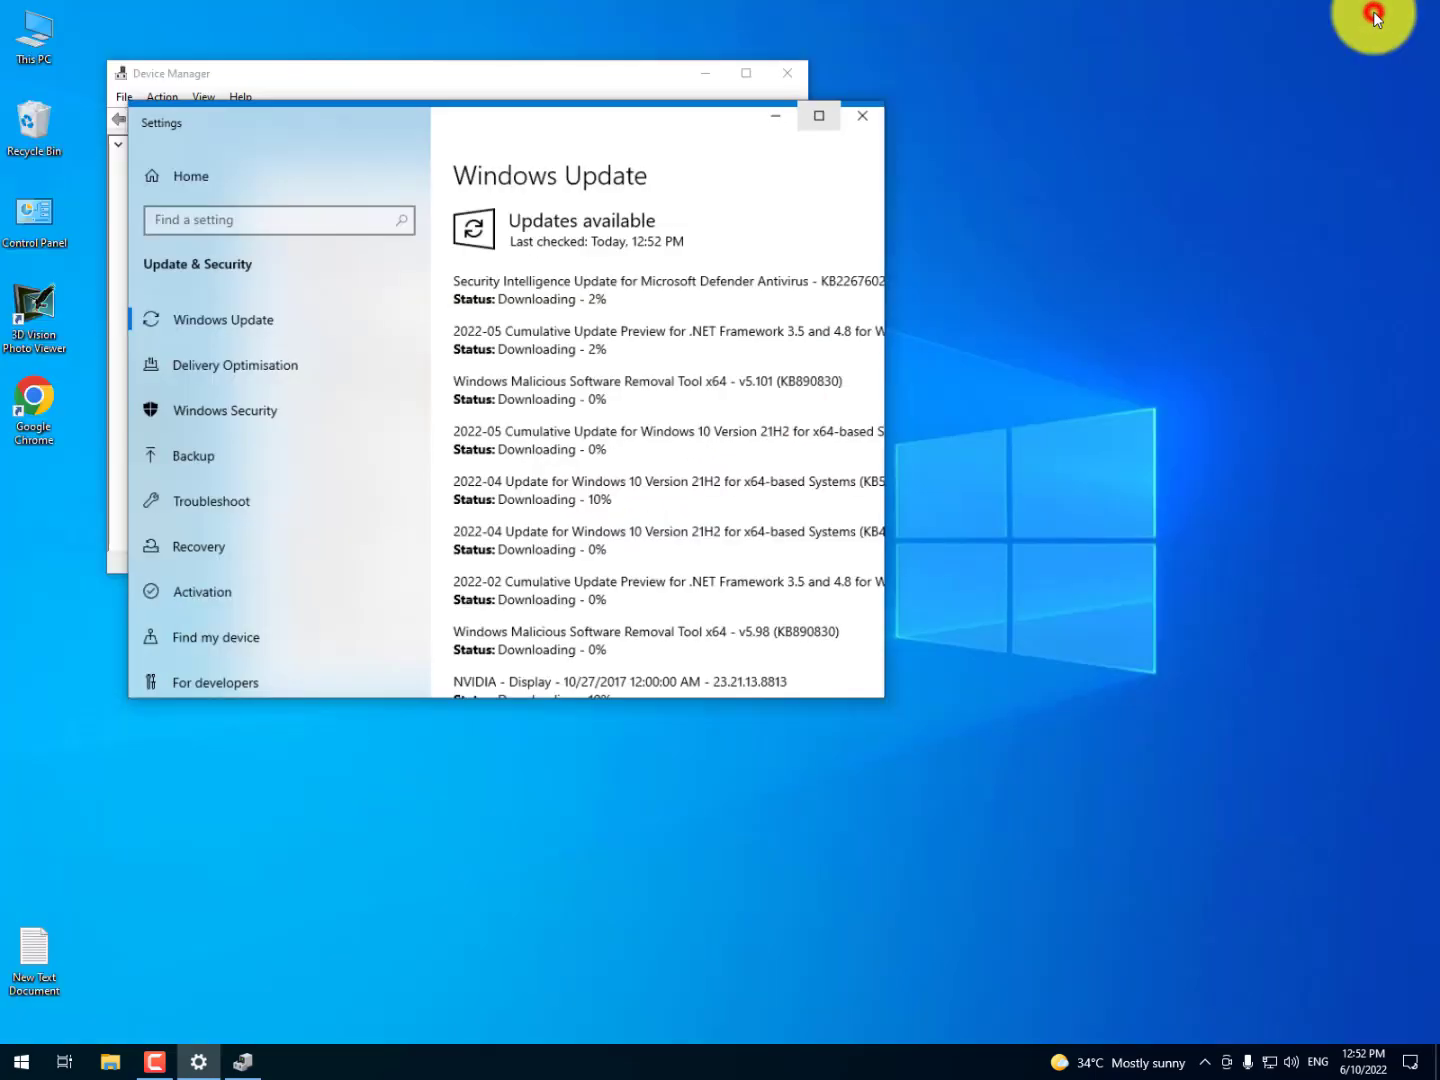
pyautogui.click(1377, 13)
pyautogui.moveTo(537, 167); pyautogui.dragTo(920, 163)
# Step: Rerun Update driver's automatic search for Microsoft Basic Display Adapter so the new driver starts installing
pyautogui.rightClick(255, 245)
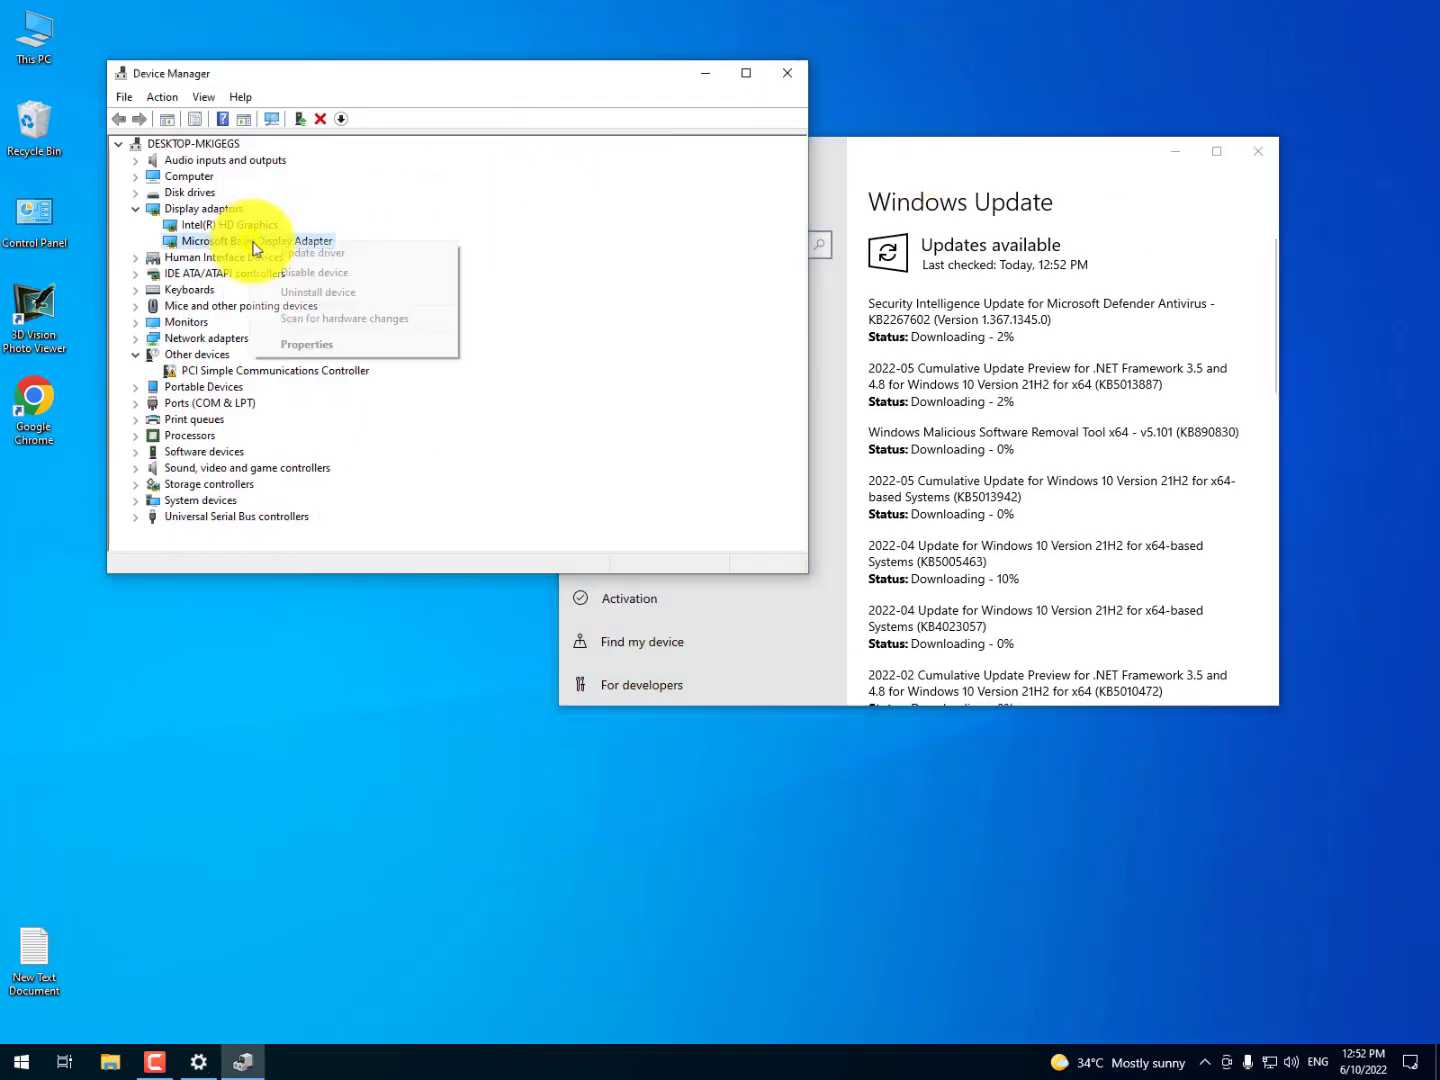
pyautogui.click(288, 252)
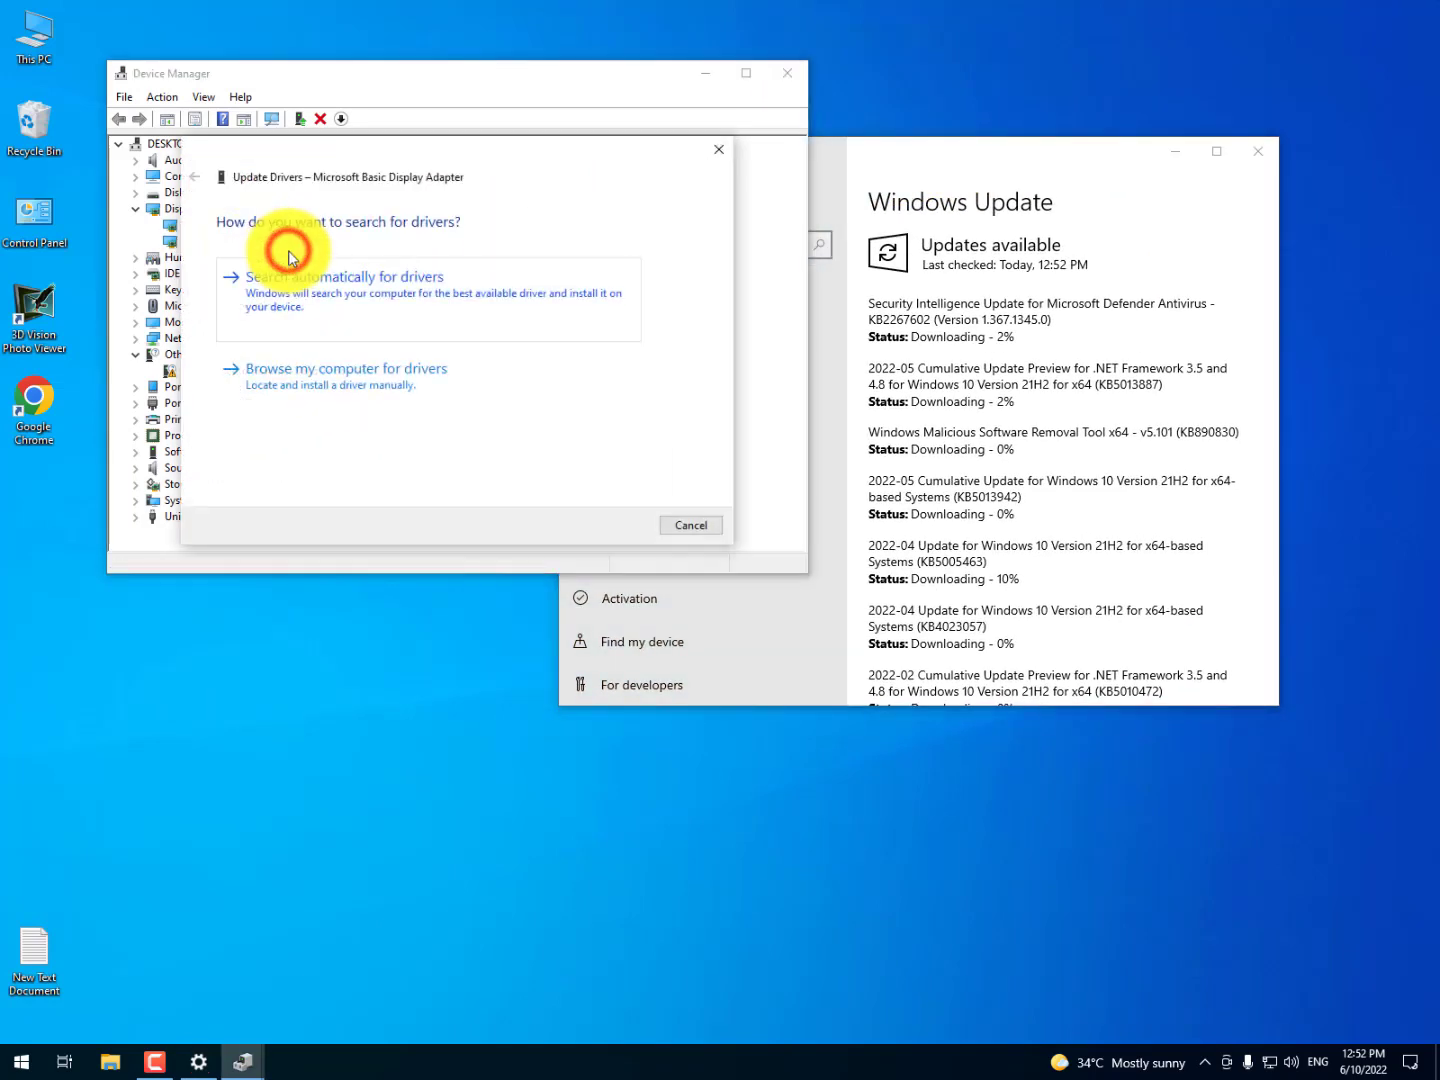
pyautogui.click(317, 295)
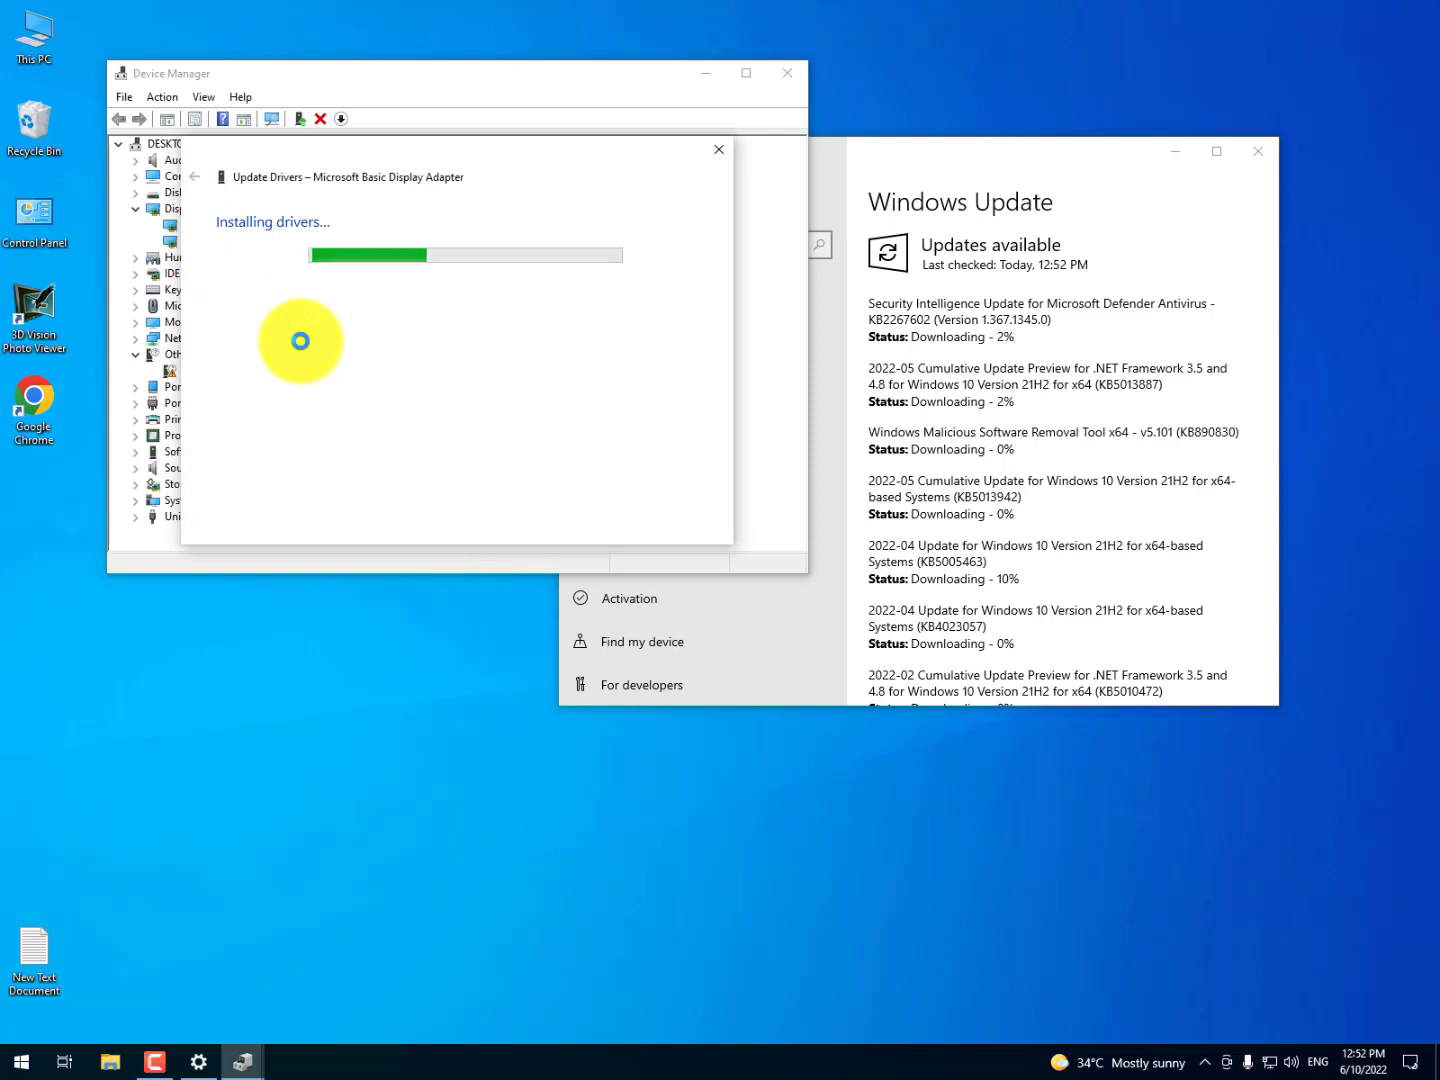
pyautogui.moveTo(461, 149); pyautogui.dragTo(403, 154)
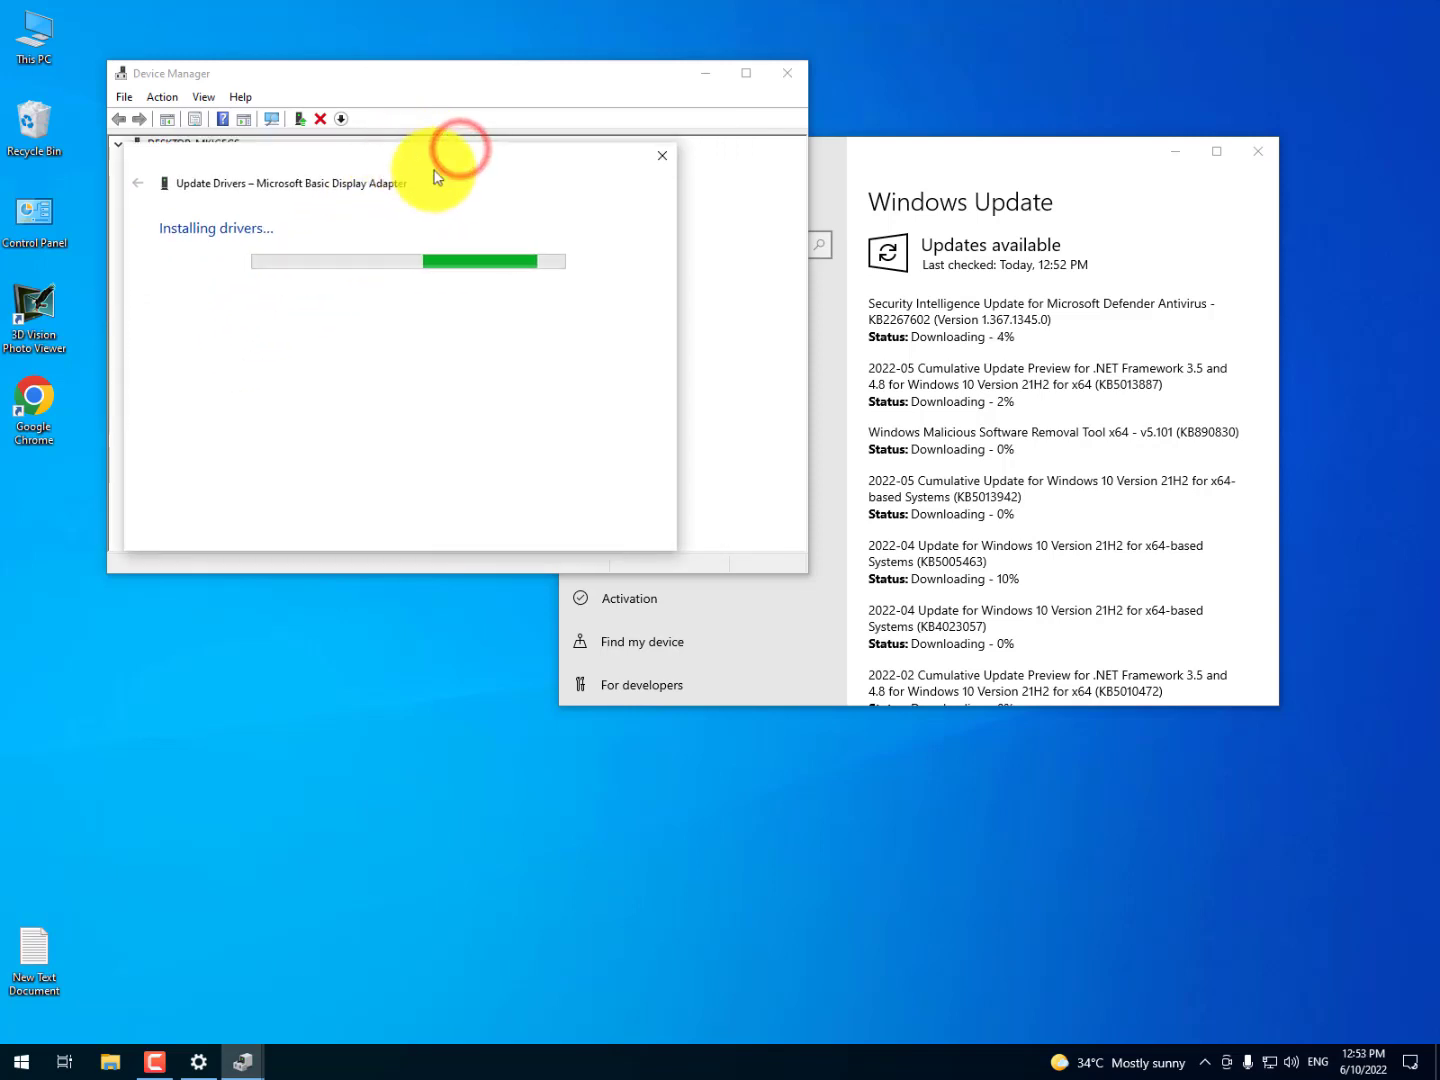
pyautogui.scroll(-5, 1058, 481)
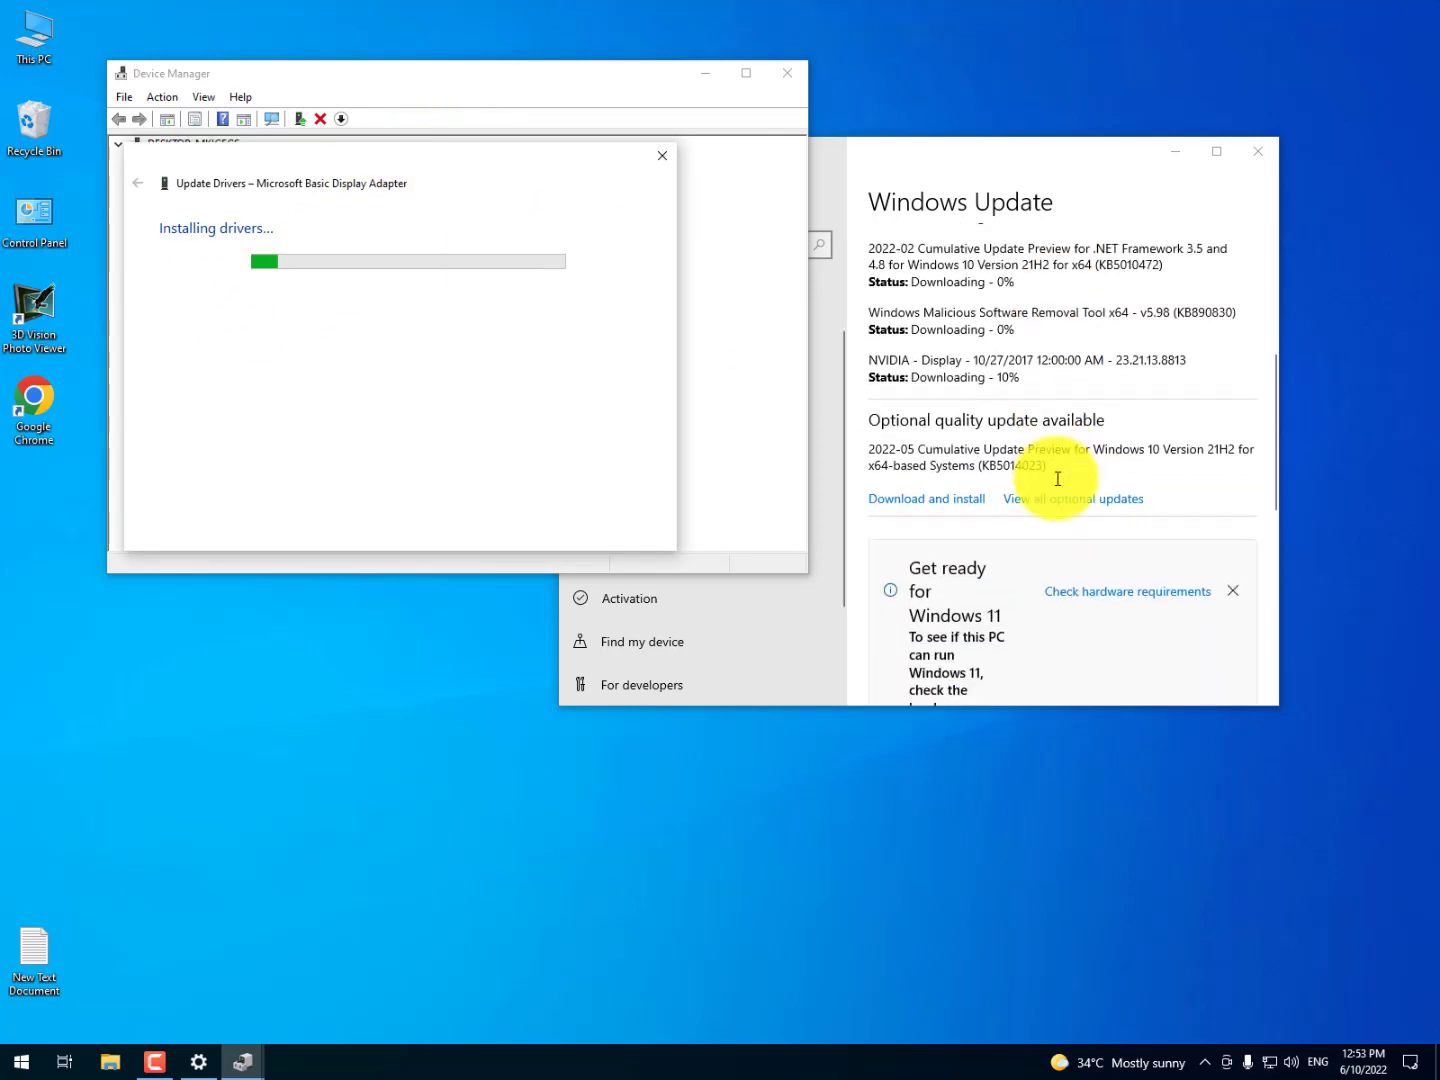
pyautogui.scroll(2, 1000, 460)
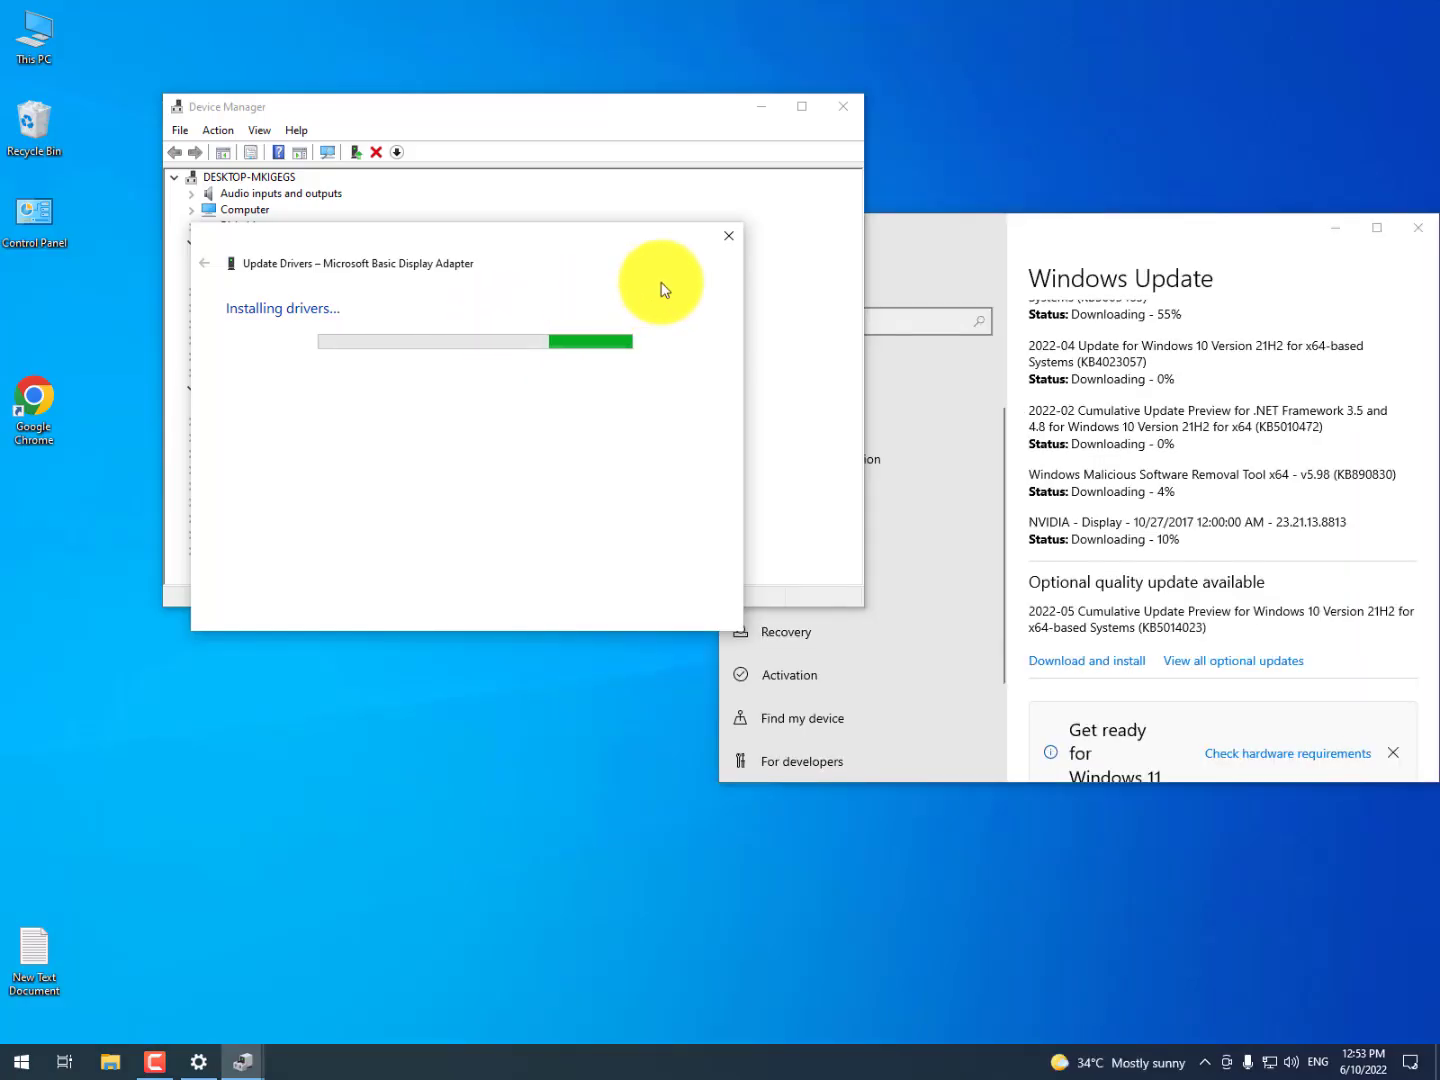
# Step: Close the Windows Update settings window and move the driver installation dialog up and right
pyautogui.moveTo(921, 224); pyautogui.dragTo(479, 90)
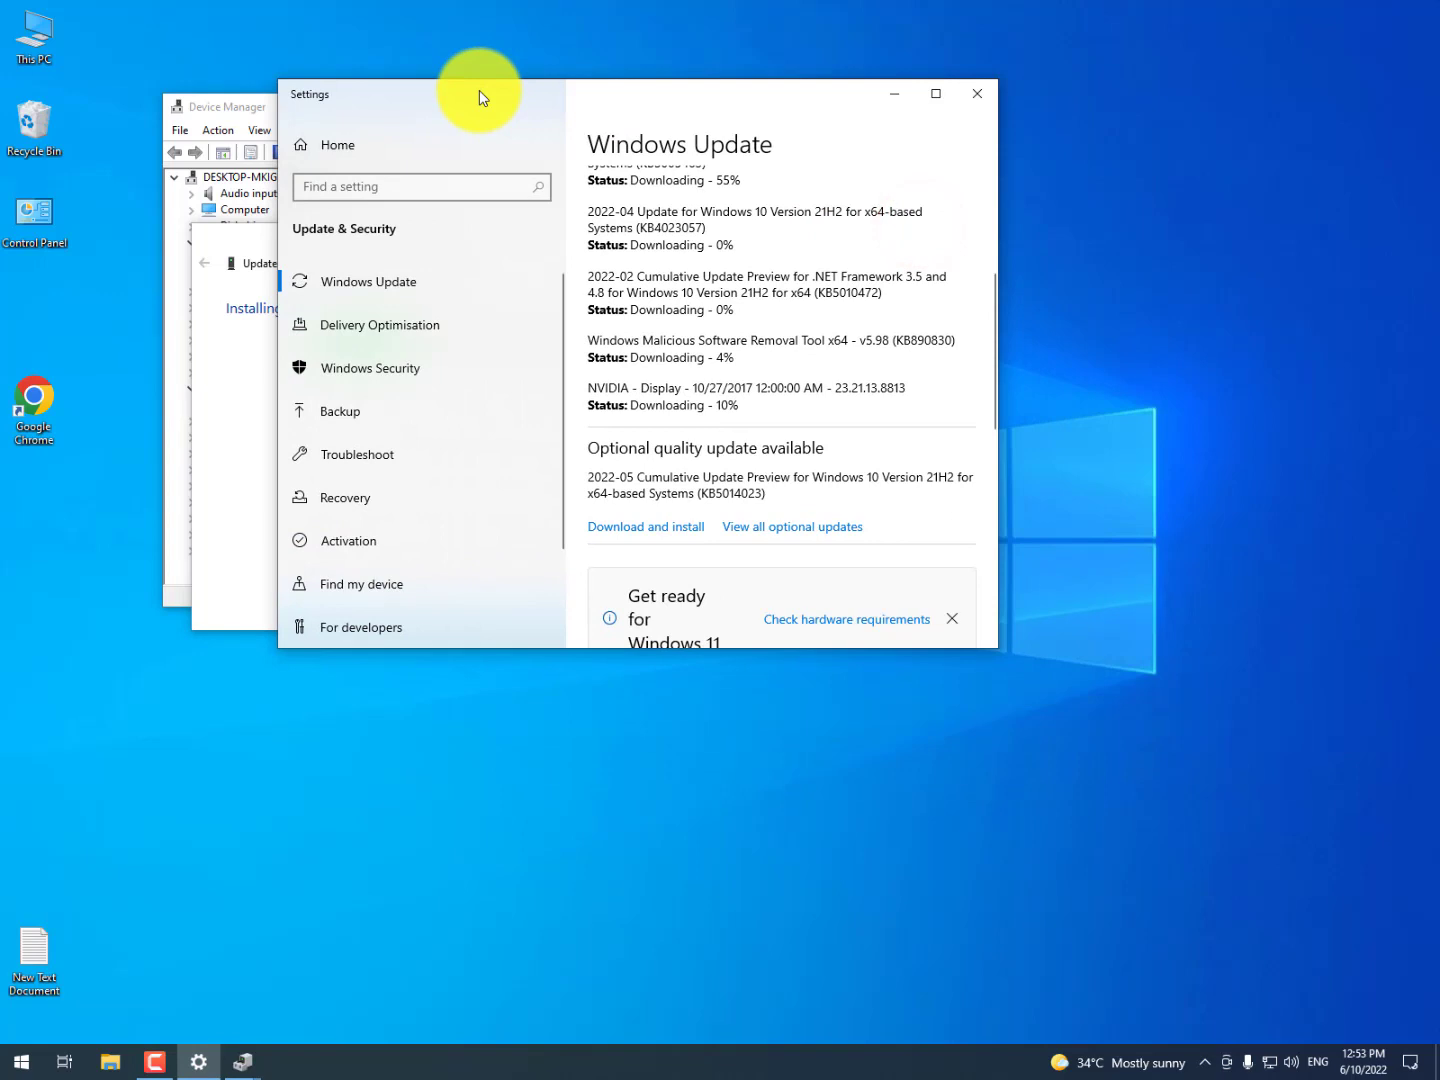
pyautogui.click(976, 95)
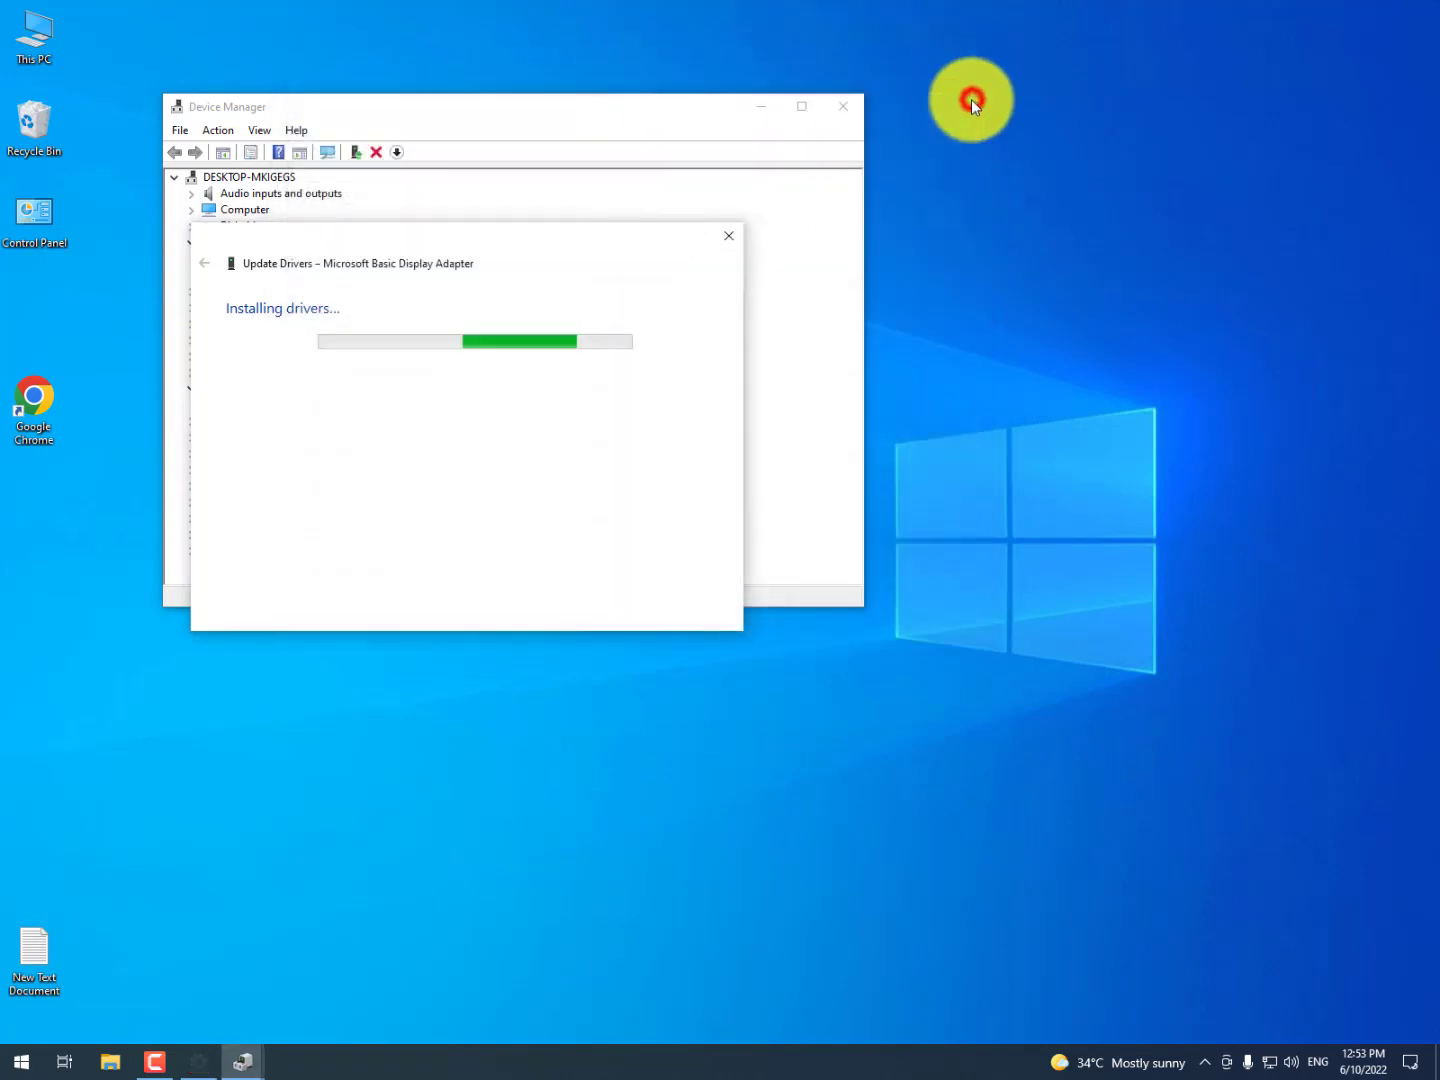
pyautogui.moveTo(547, 259); pyautogui.dragTo(798, 159)
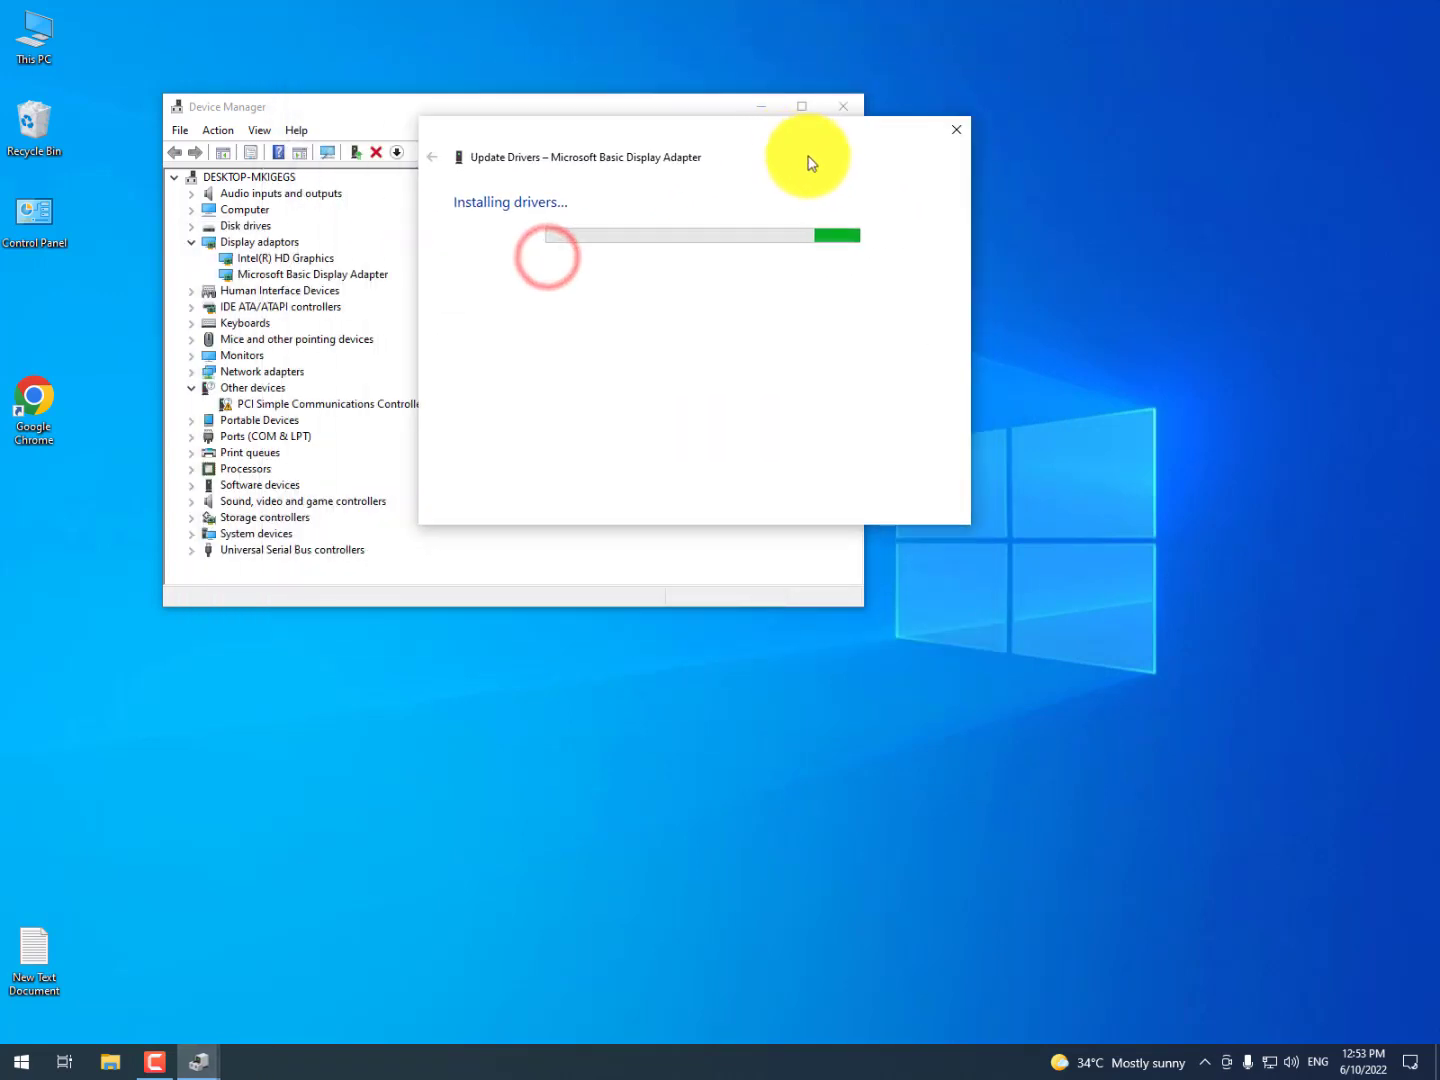
pyautogui.click(996, 194)
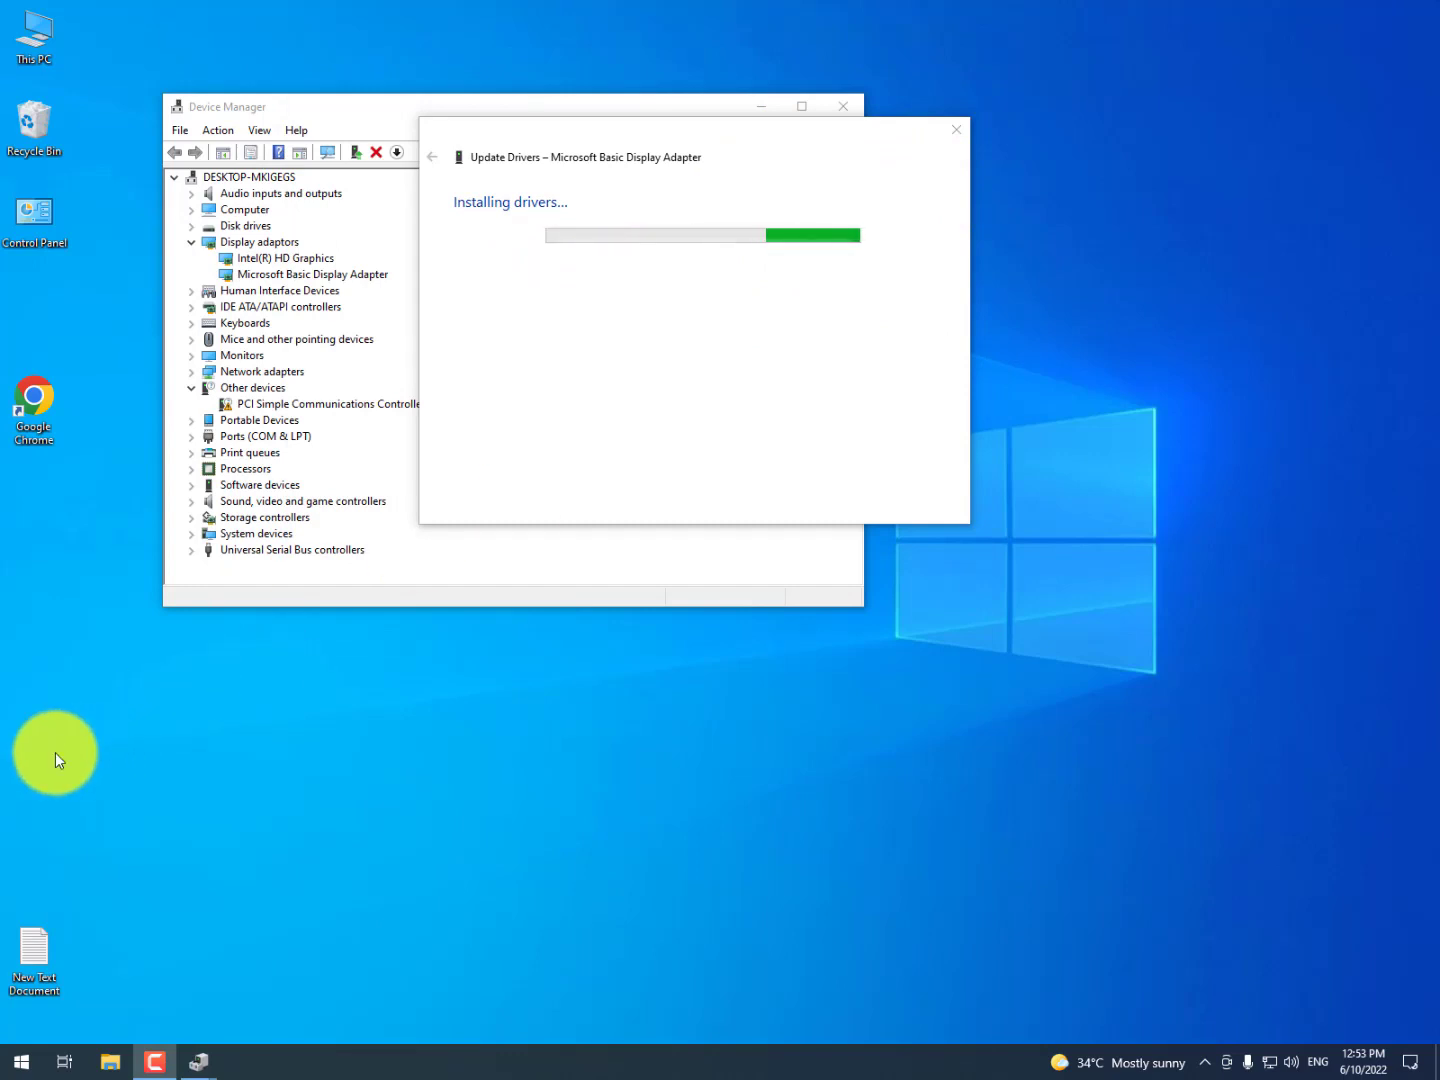
# Step: Open This PC's Properties to view the Windows 10 Pro 21H2, build 19044.1288 specifications
pyautogui.rightClick(38, 32)
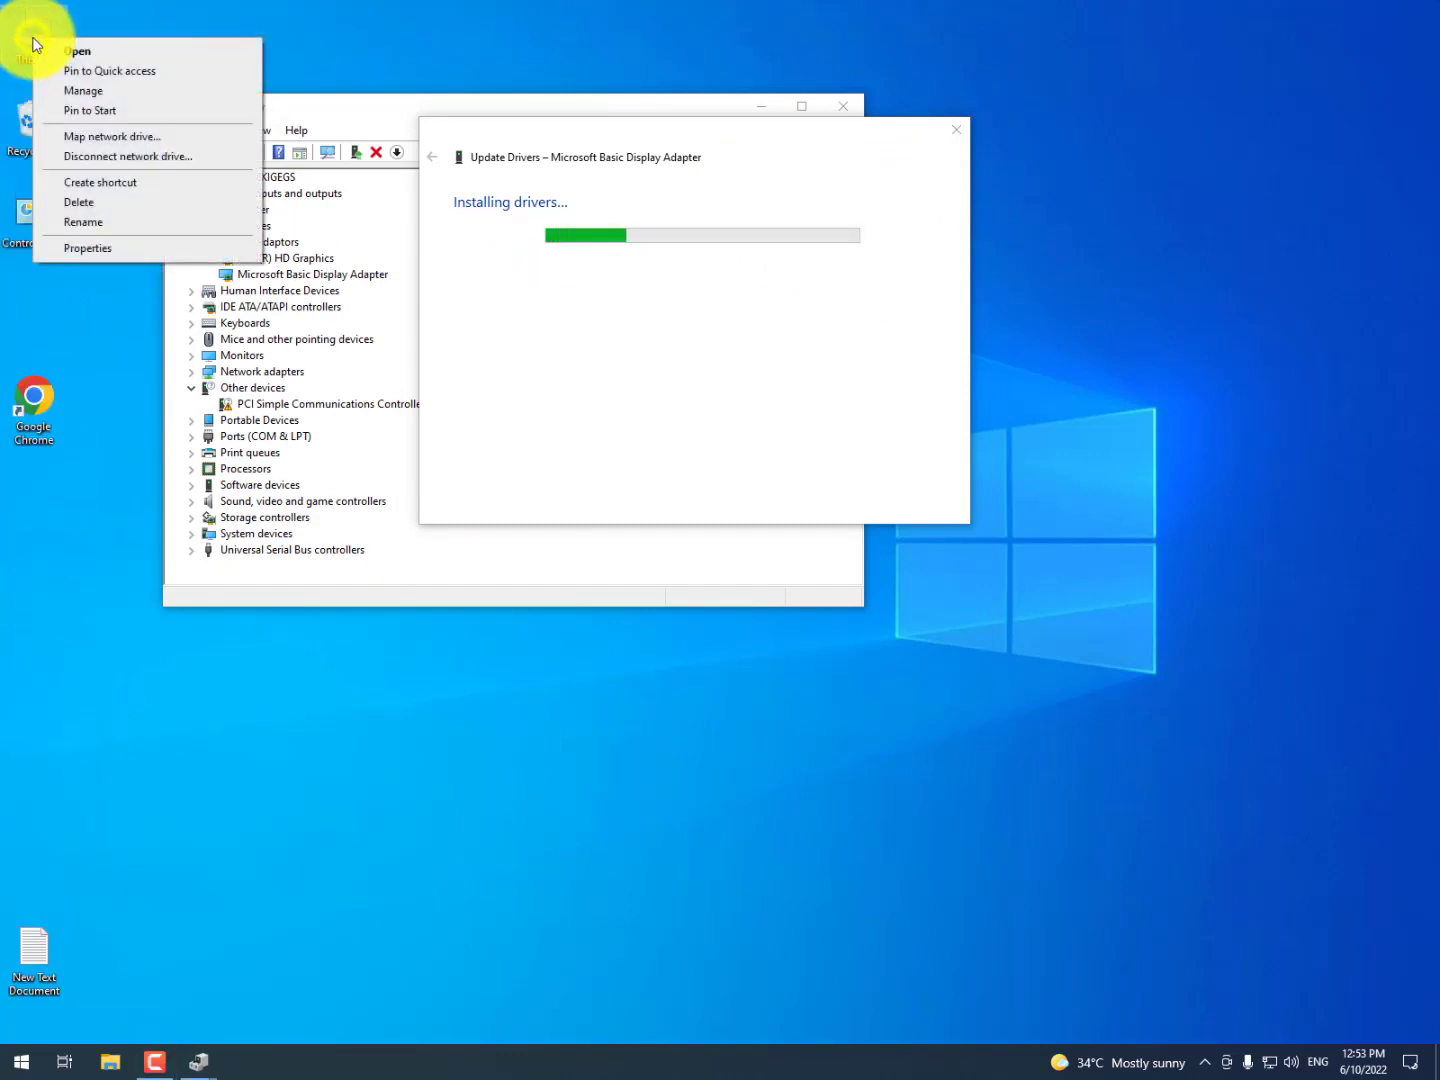
pyautogui.click(90, 250)
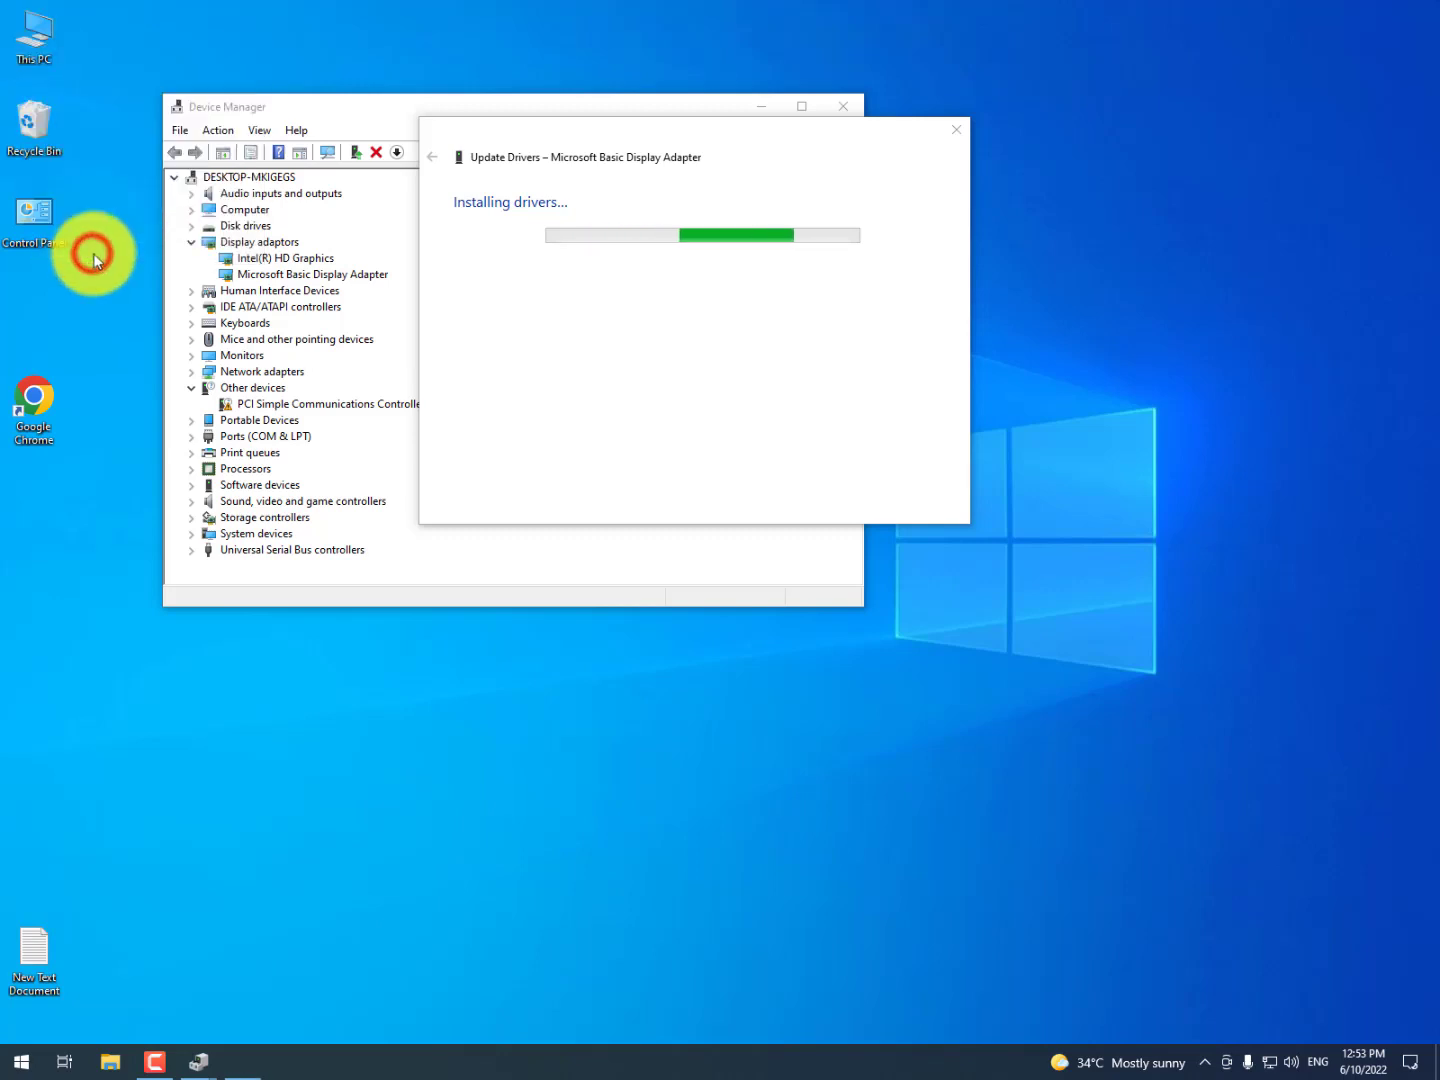
pyautogui.scroll(-15, 762, 410)
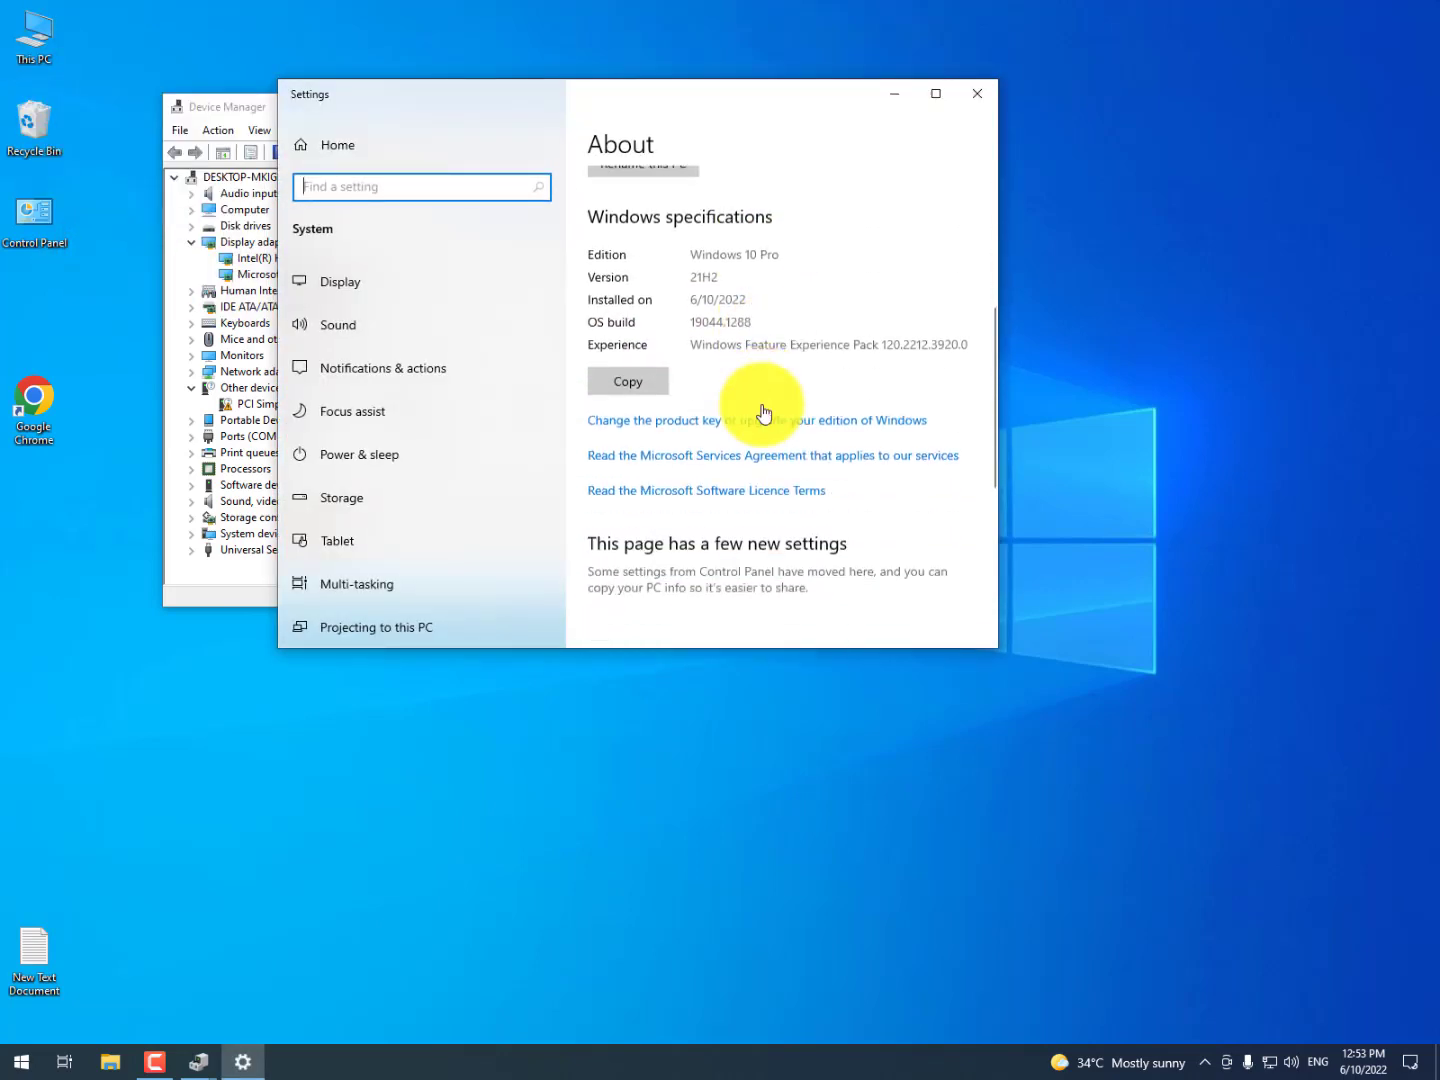
pyautogui.click(633, 362)
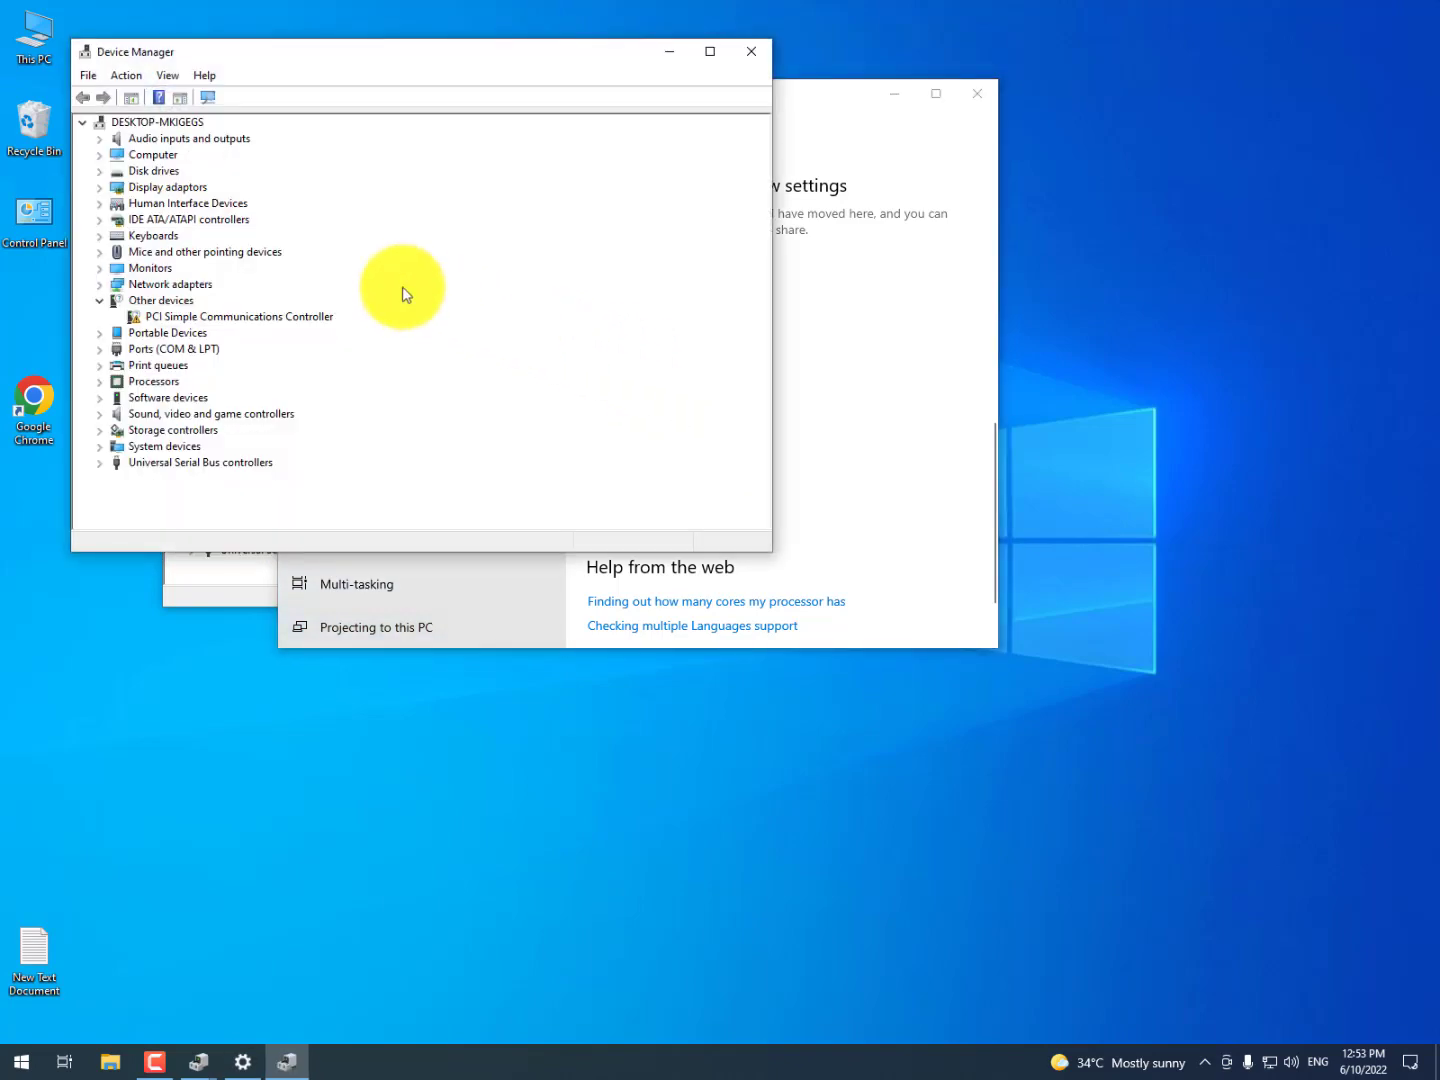
pyautogui.click(99, 188)
pyautogui.moveTo(296, 55); pyautogui.dragTo(851, 99)
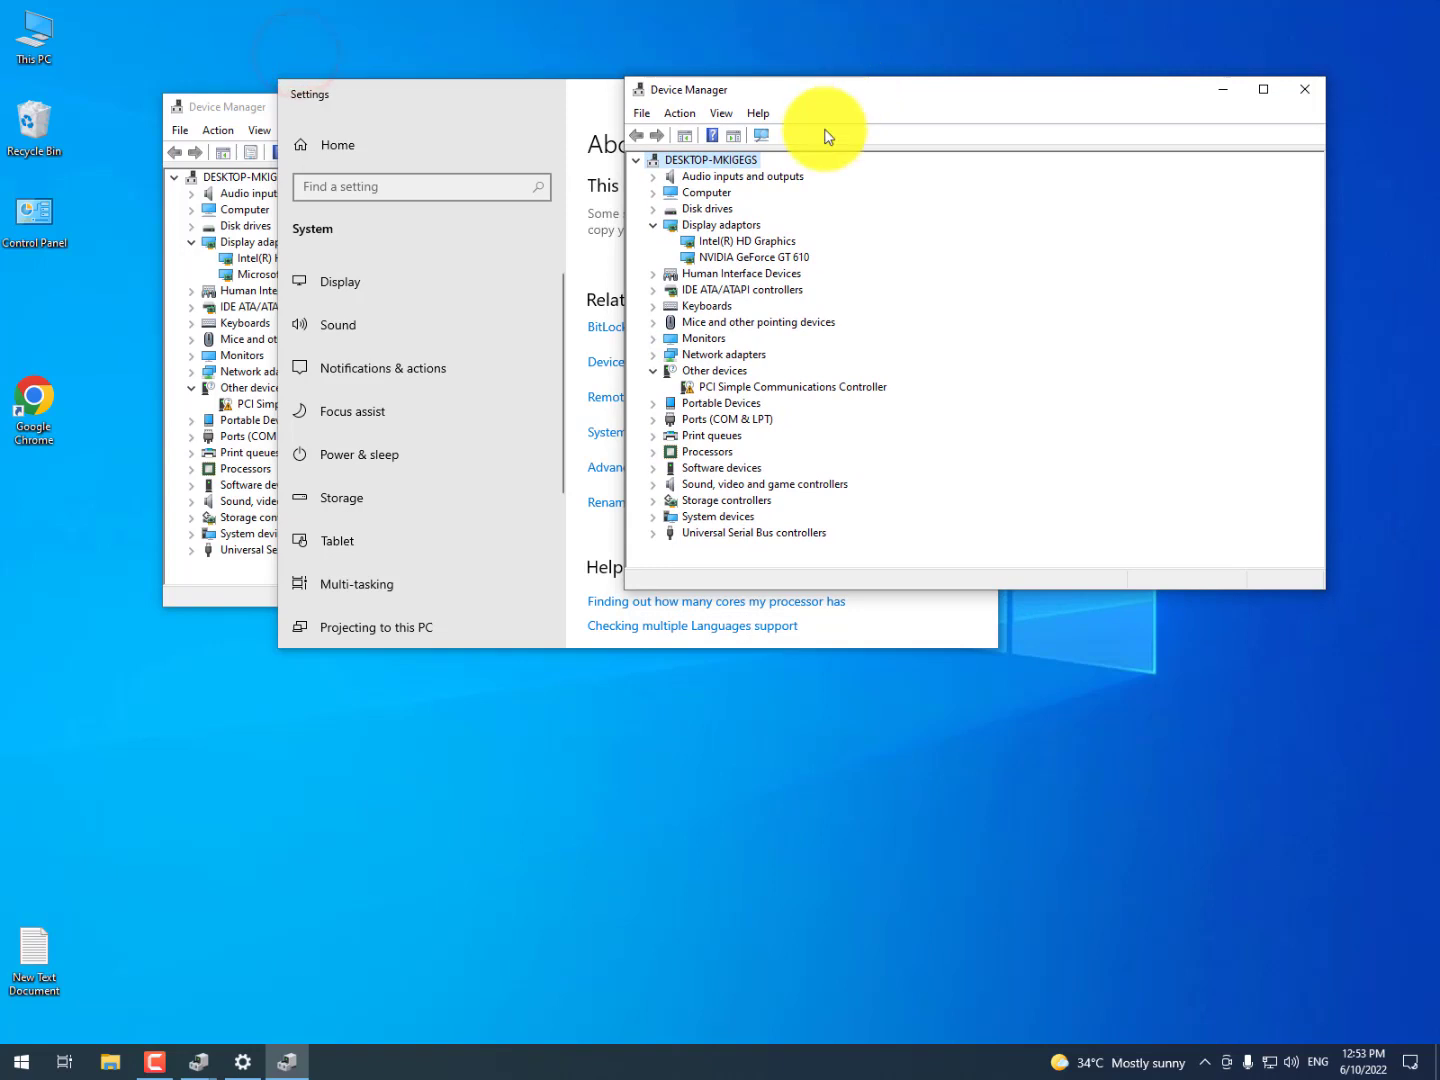
pyautogui.click(739, 257)
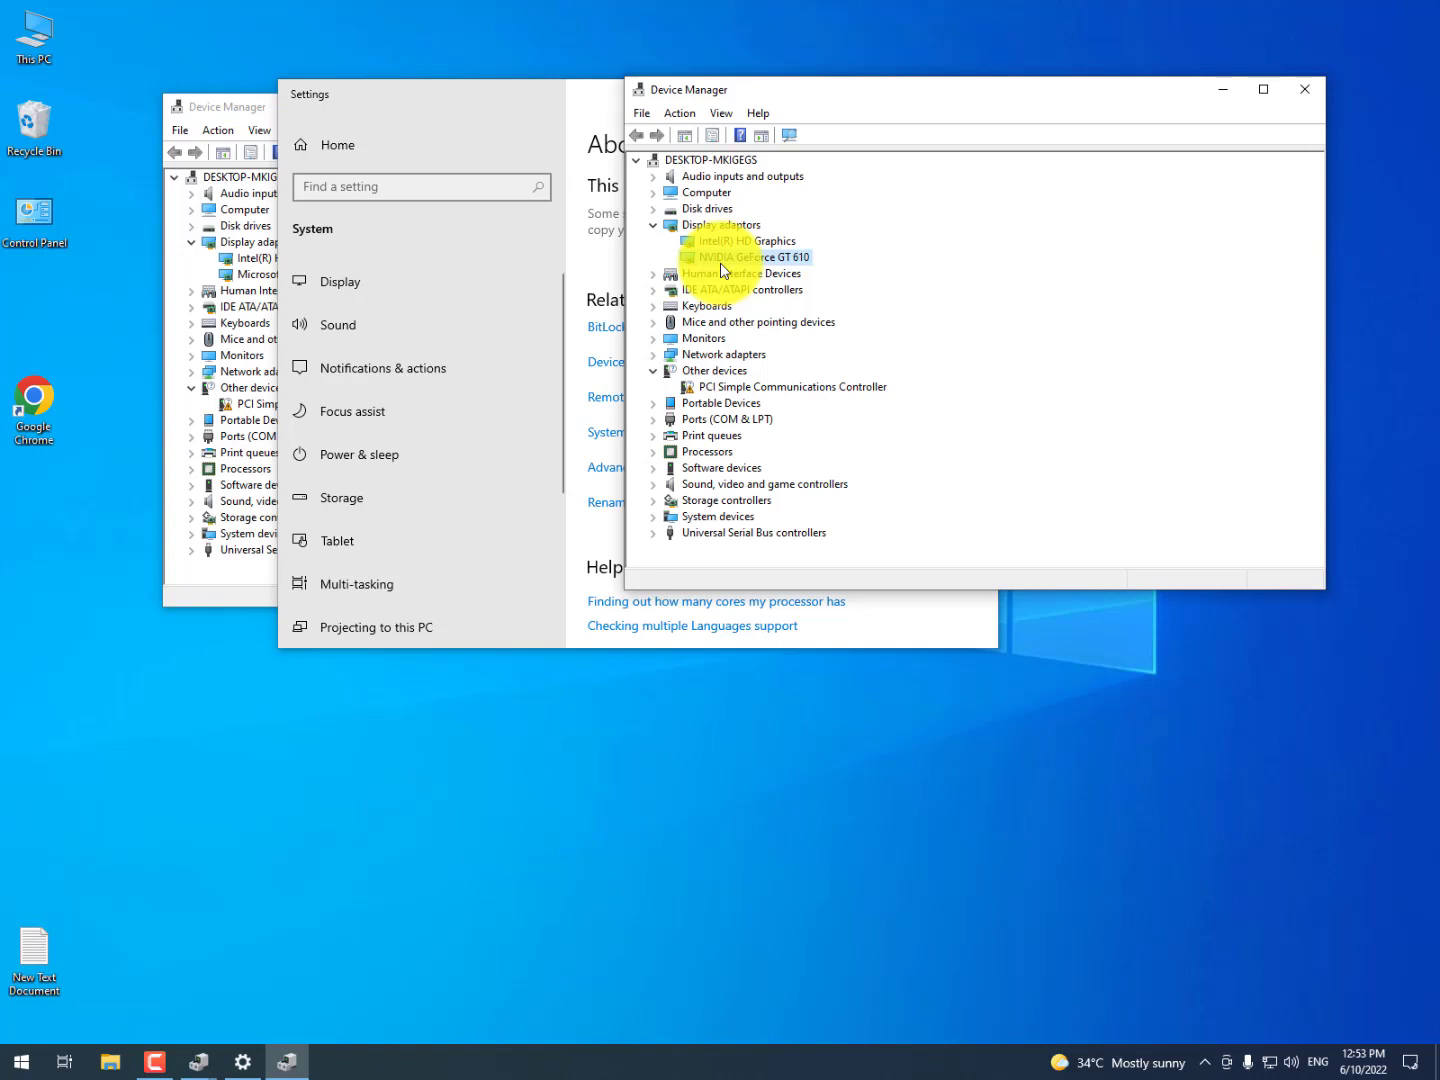
pyautogui.click(806, 262)
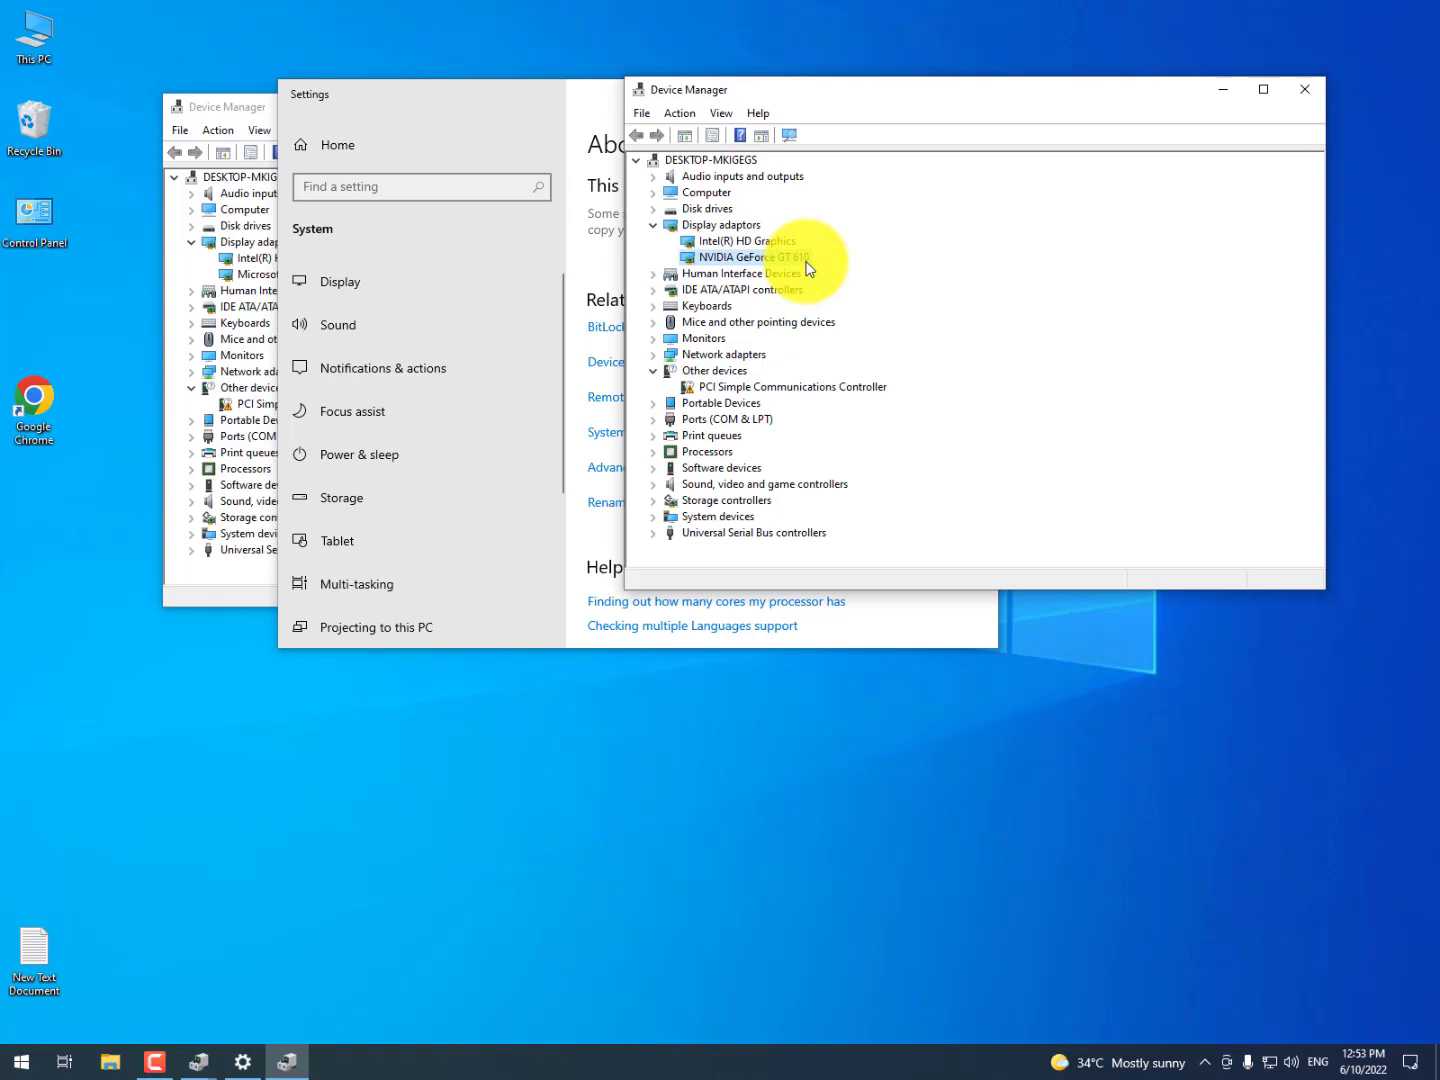
pyautogui.click(746, 266)
pyautogui.click(771, 260)
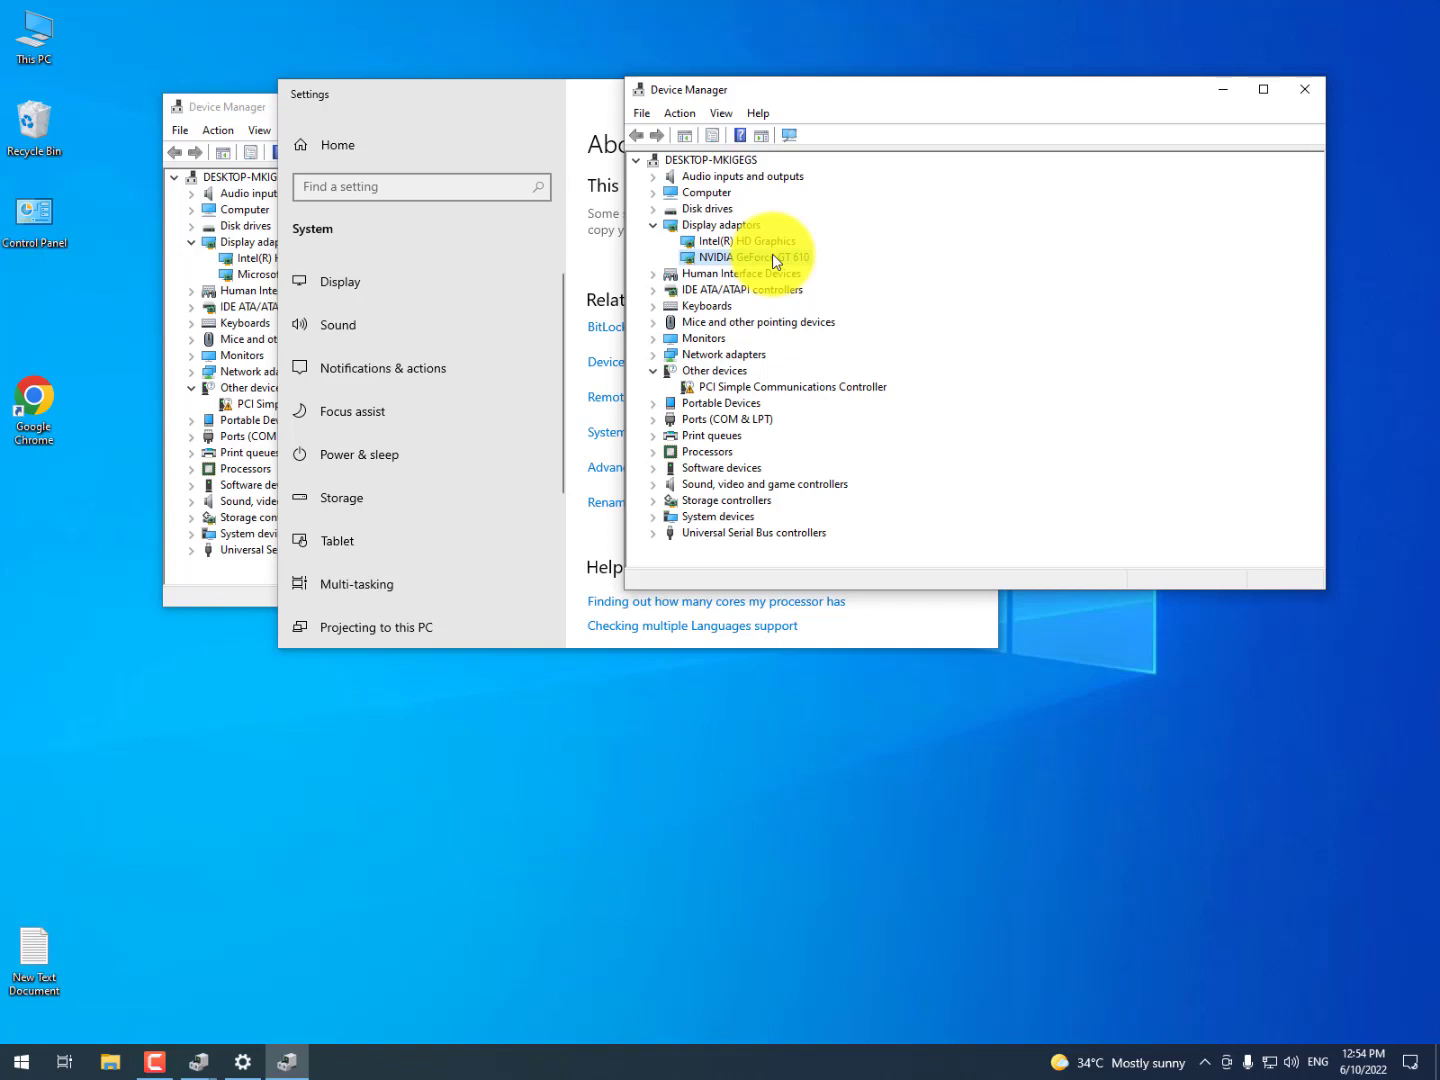
pyautogui.click(1303, 90)
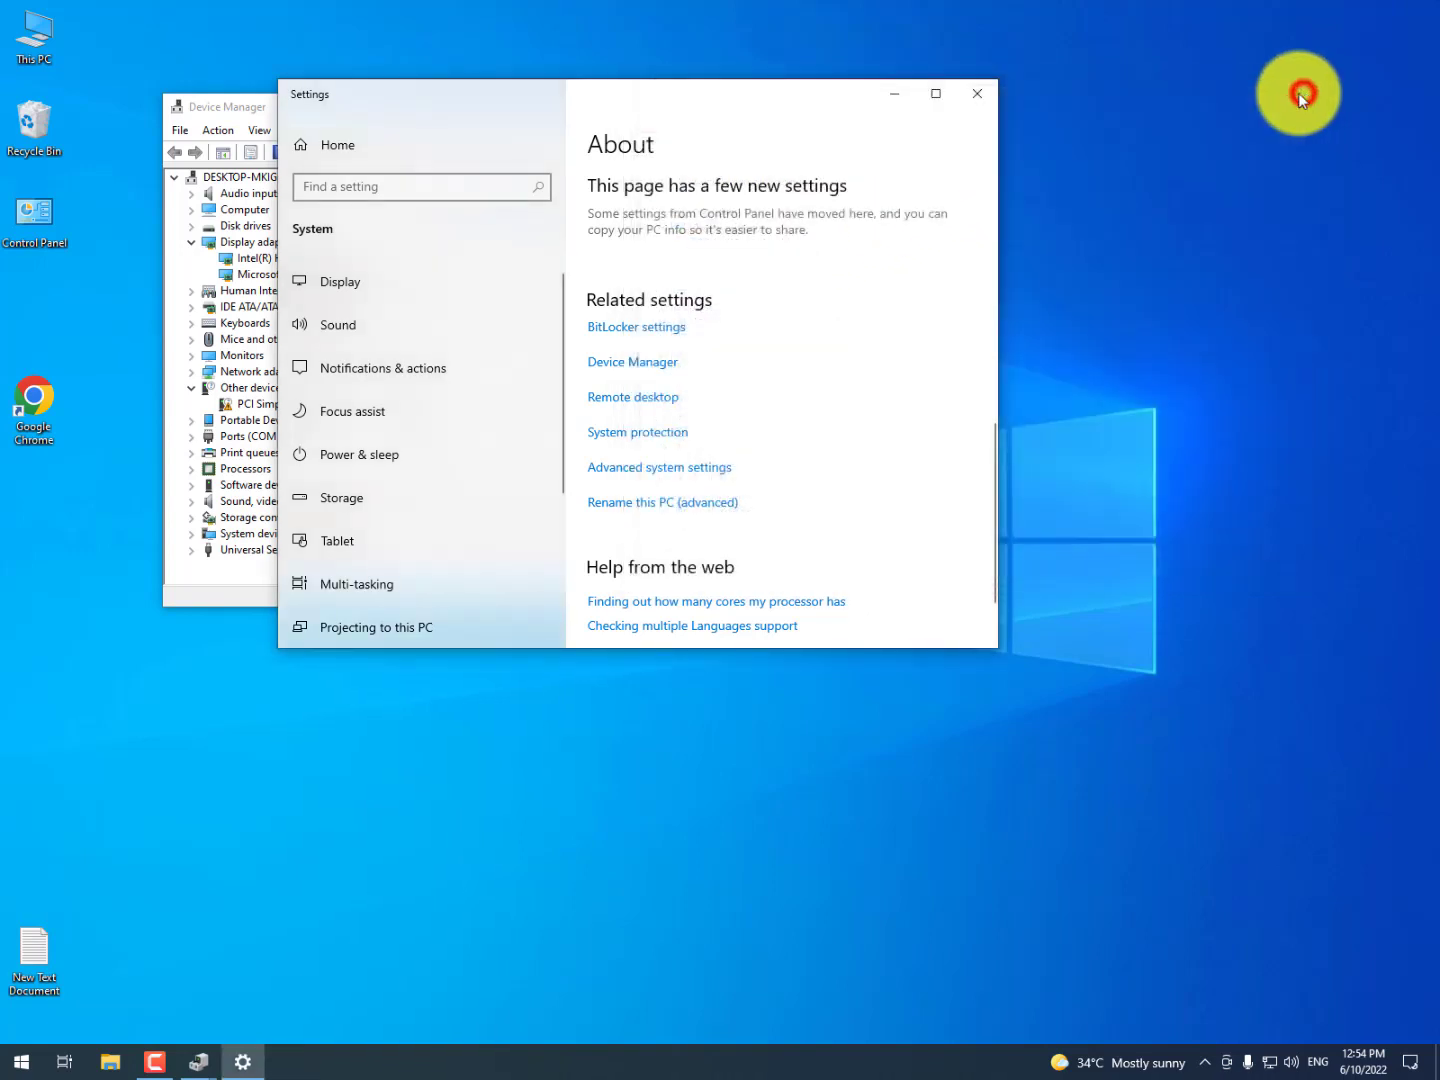
# Step: Close Settings and bring the Microsoft Basic Display Adapter Update Drivers dialog and Device Manager forward
pyautogui.moveTo(752, 108); pyautogui.dragTo(896, 78)
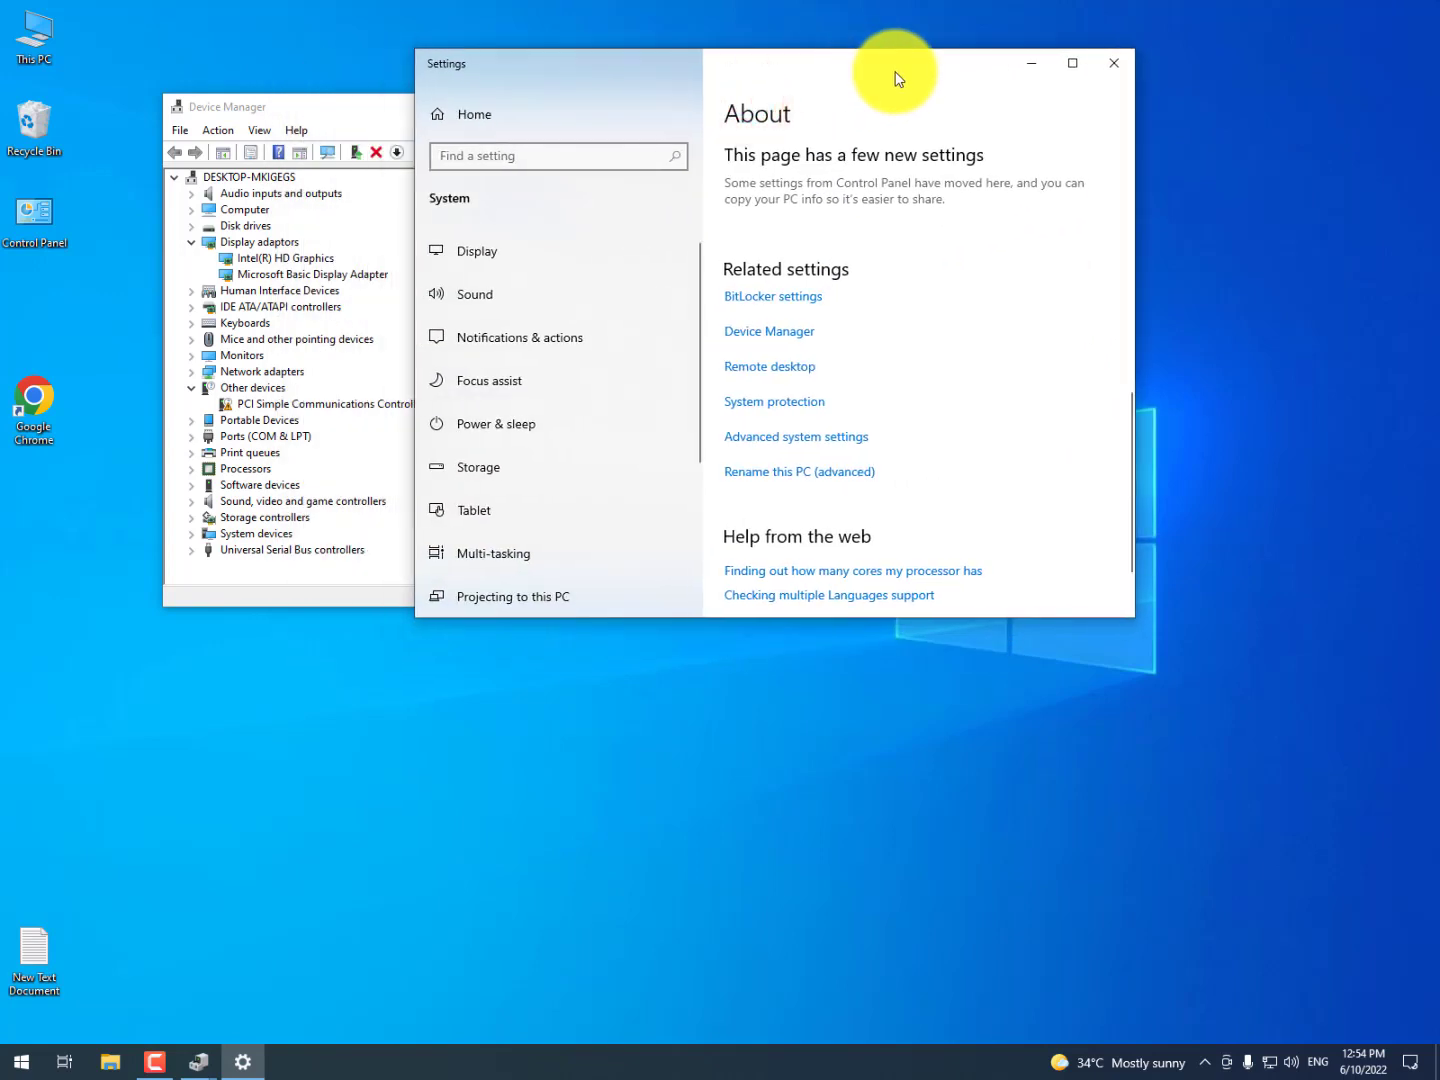
pyautogui.click(1113, 63)
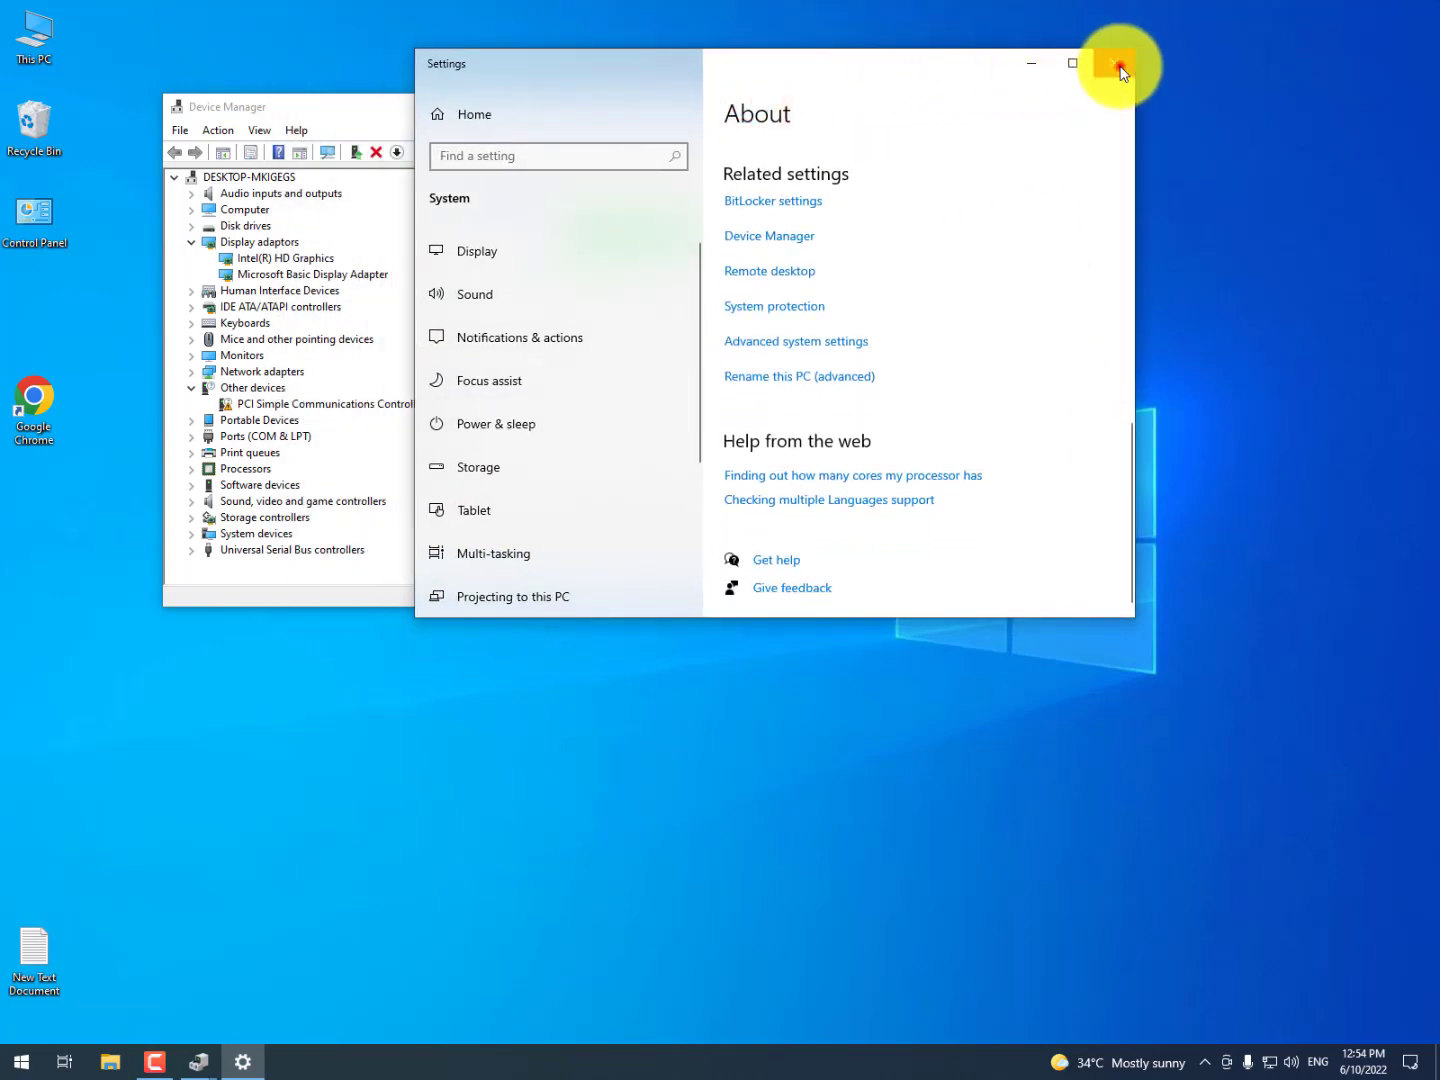
pyautogui.moveTo(686, 133)
pyautogui.mouseDown()
pyautogui.moveTo(646, 202)
pyautogui.moveTo(560, 211)
pyautogui.mouseUp()
pyautogui.click(563, 115)
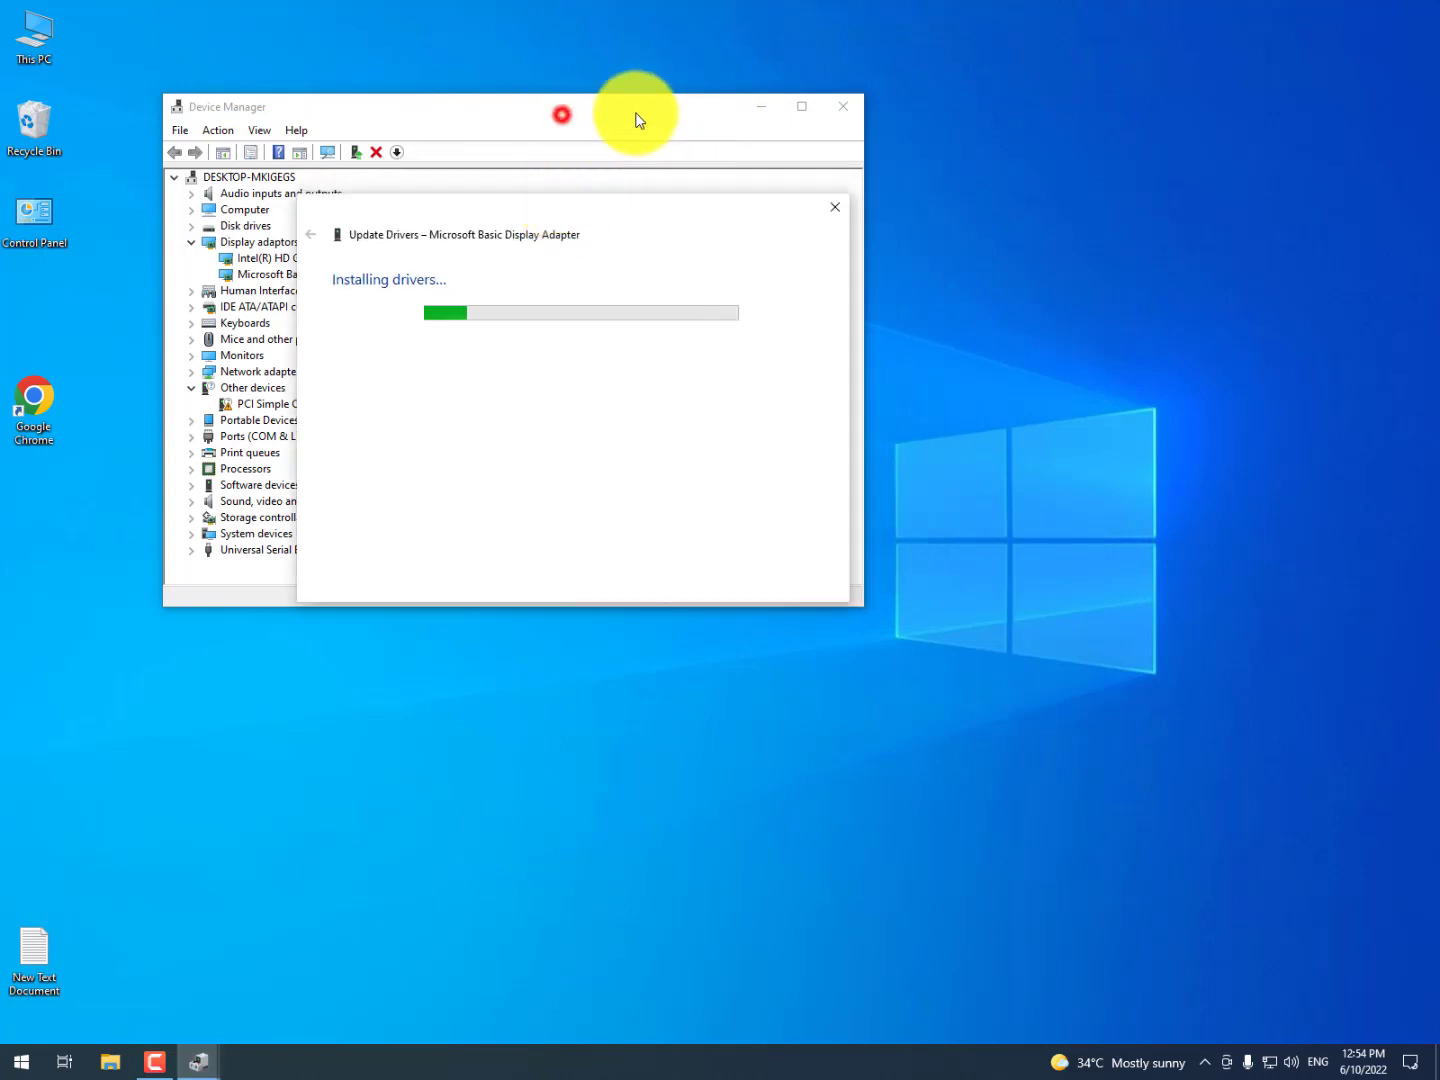